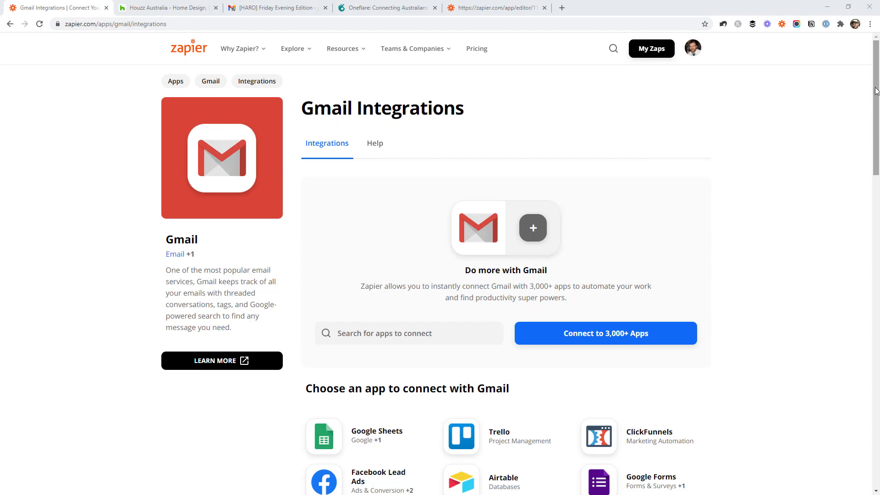
Scroll Zapier's Gmail integrations page down to the Triggers (7) section
drag(876, 90, 875, 414)
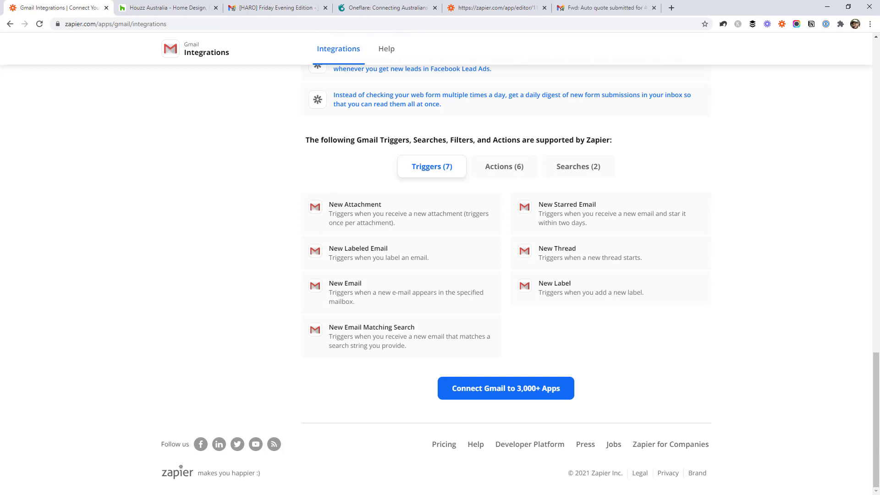
Switch to the Oneflare homepage and put the cursor in the 'What service do you need?' field
click(398, 12)
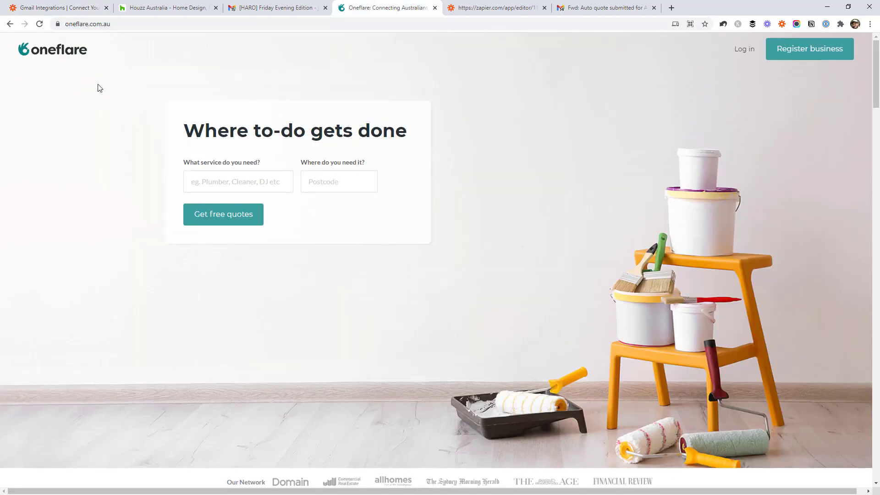
click(224, 181)
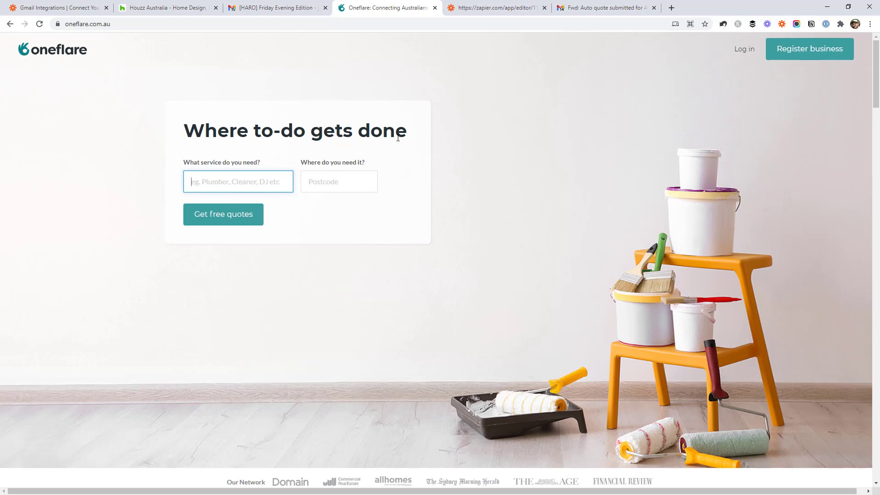
Copy the quote email's heading and search Gmail for "Auto quote submitted for Accounting job" oneflare
click(596, 8)
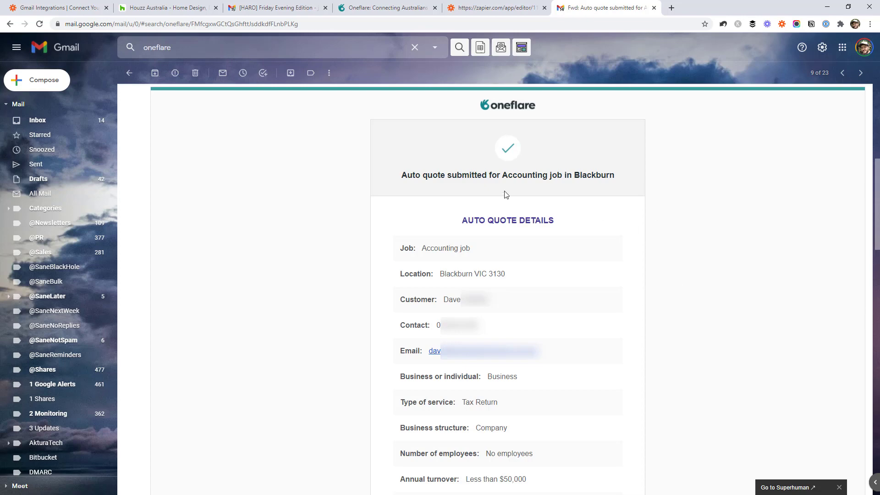
drag(403, 176, 562, 179)
key(ctrl+c)
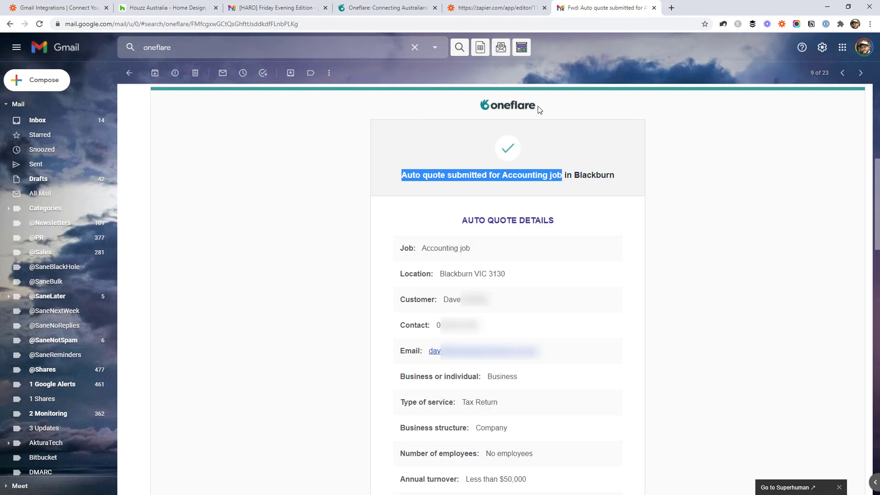
click(217, 47)
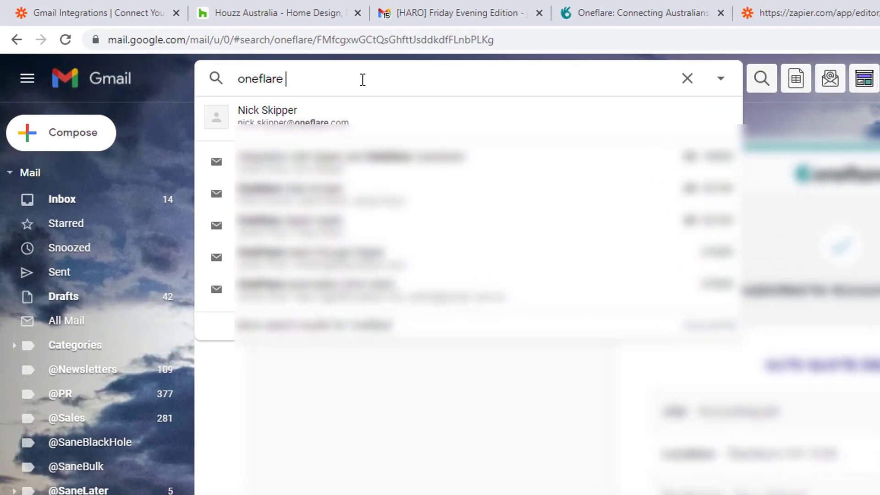
key(ctrl+a)
text(")
key(ctrl+v)
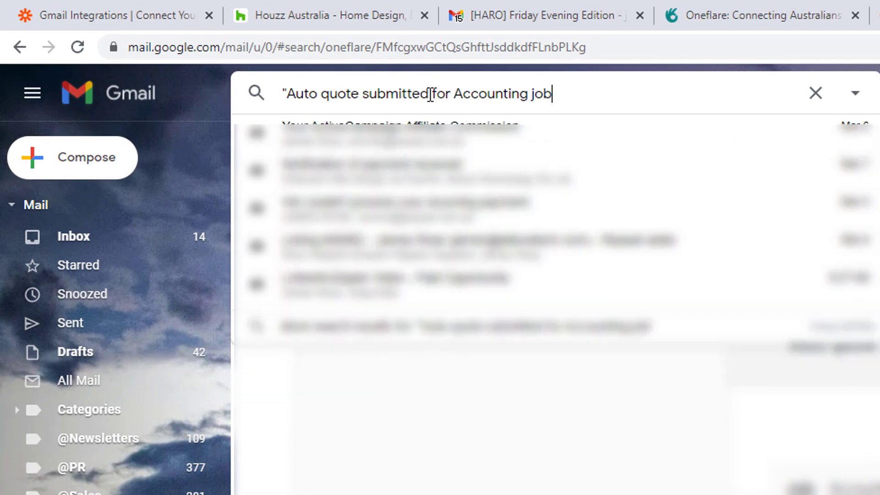
text(")
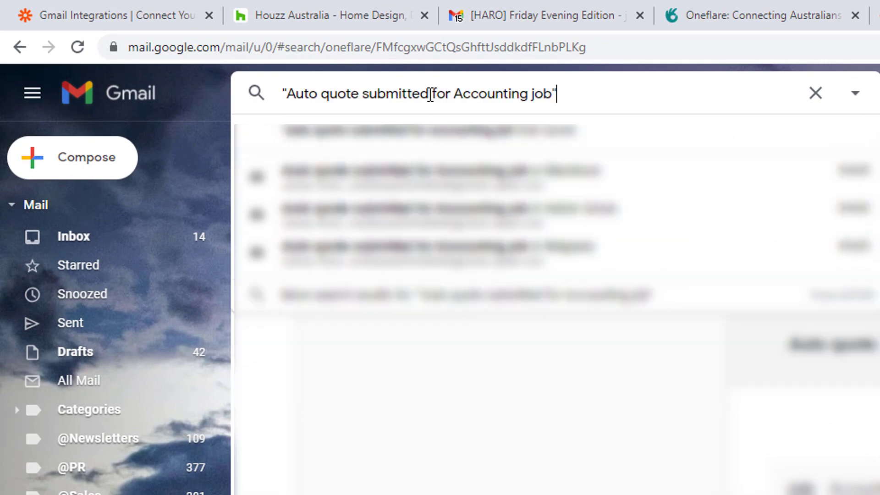
text( oneflare)
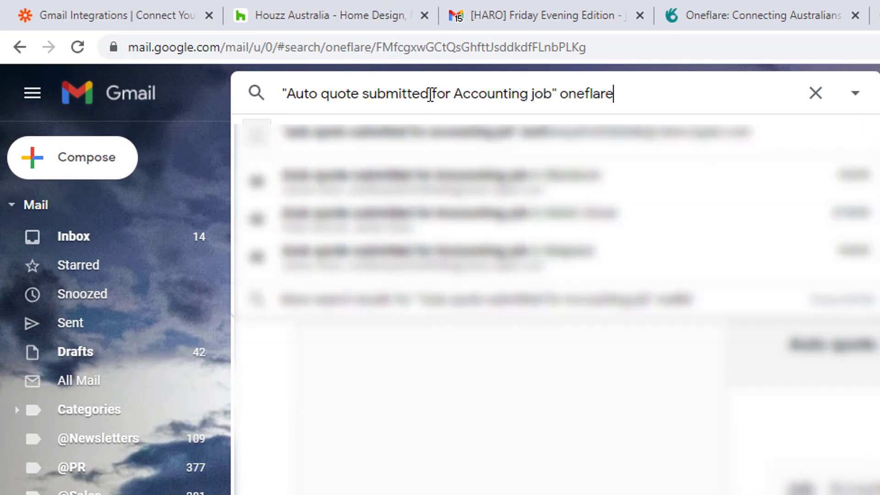
key(Return)
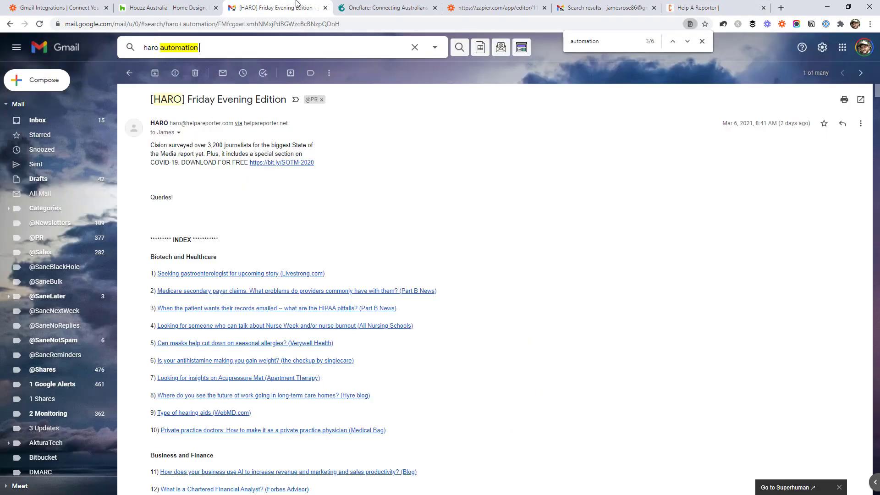
Open the HARO Friday Evening Edition email and scroll through it
click(298, 6)
scroll(238, 259, down, 1)
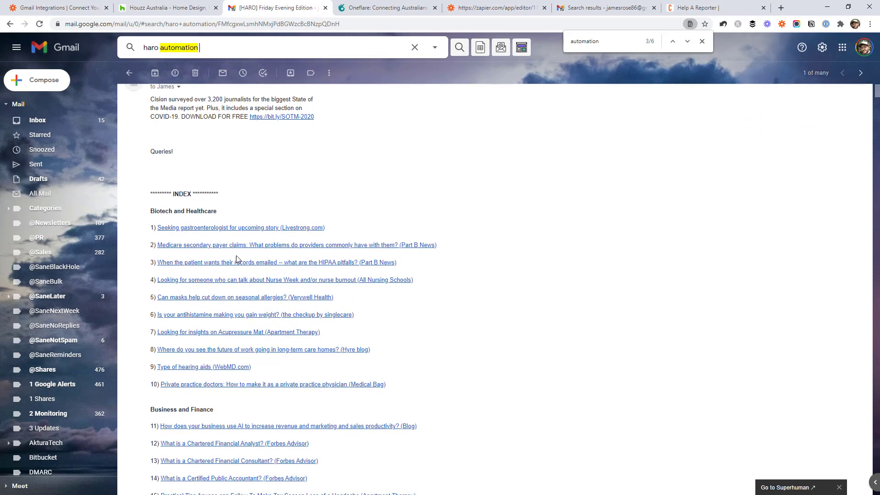
scroll(238, 251, down, 1)
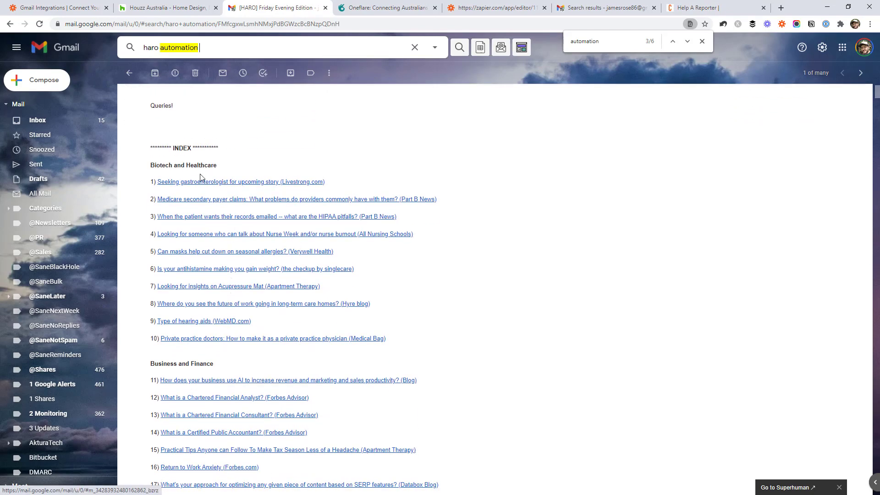
scroll(384, 194, up, 1)
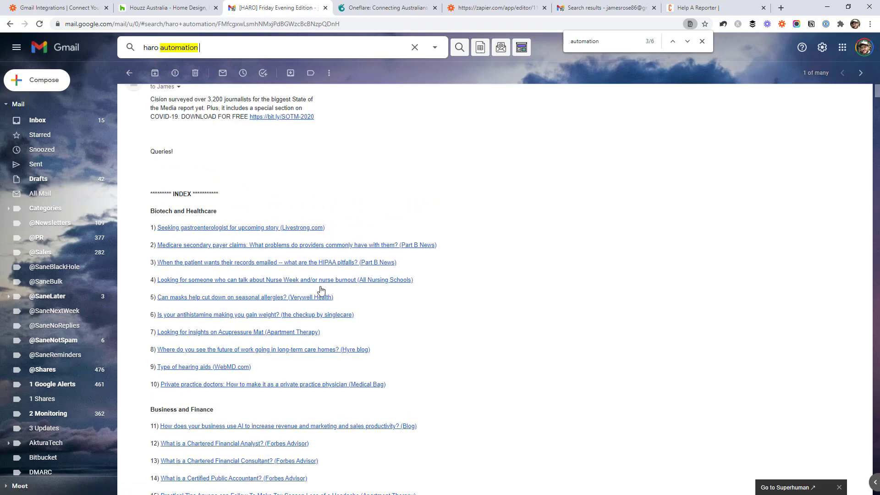
Rerun the 'haro automation' Gmail search, then go back to Zapier's Gmail triggers list
click(305, 137)
click(236, 46)
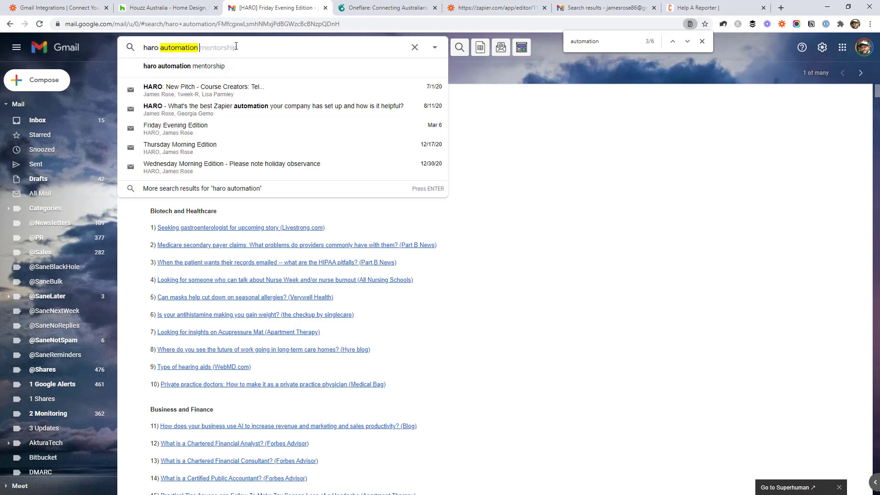
key(Return)
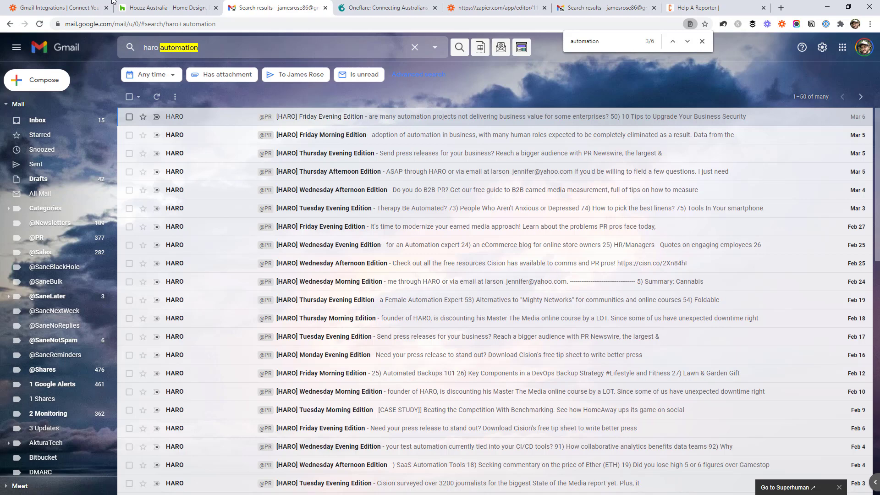
key(ctrl+1)
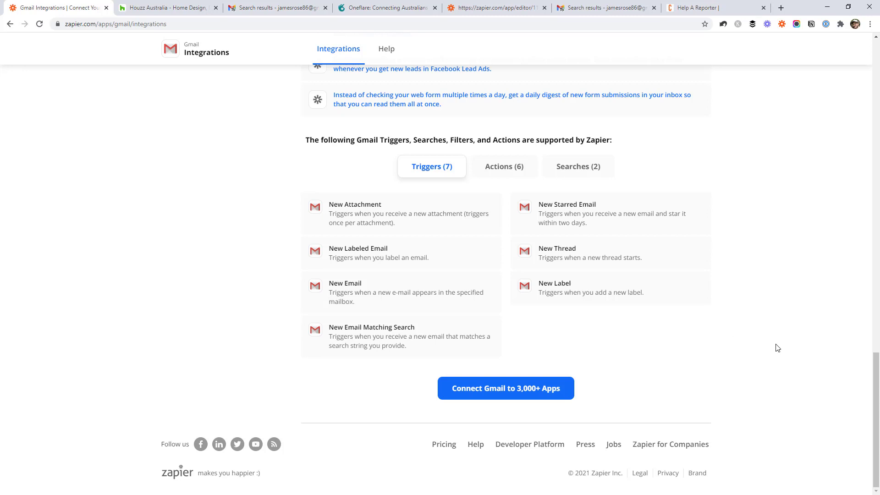
Compare a forwarded Oneflare quote email with Zapier's Gmail triggers, ending on the HARO search results
click(606, 8)
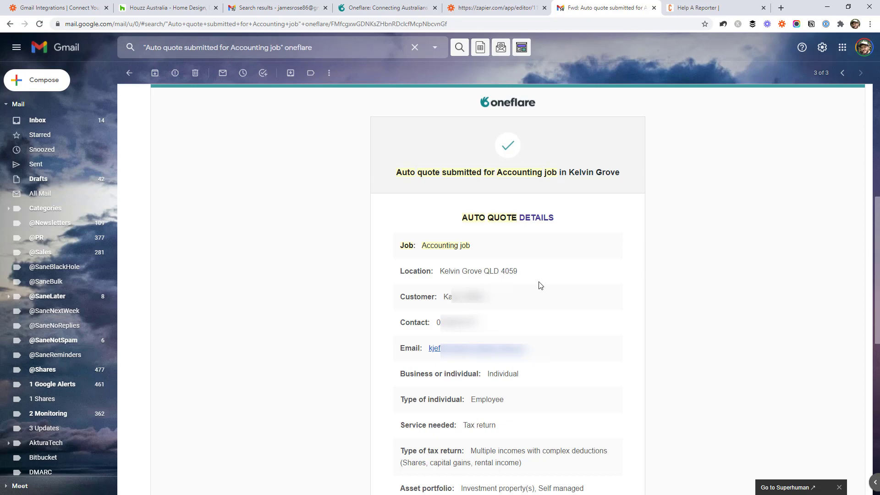
click(69, 7)
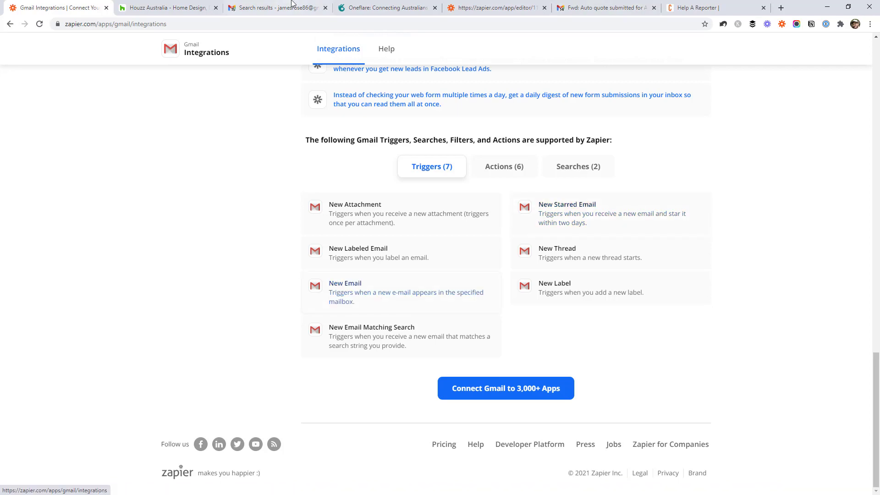
click(275, 8)
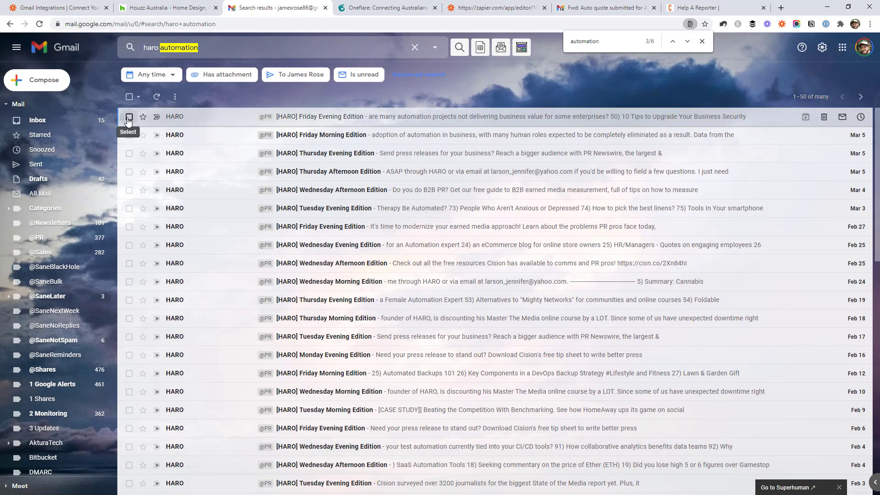
Filter the first HARO email's label list by 'reci', then close it without applying a label
click(129, 117)
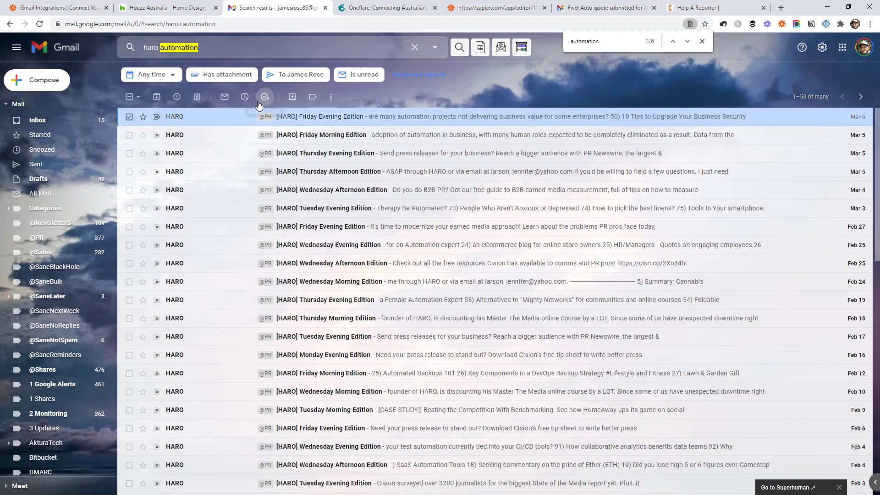
click(312, 97)
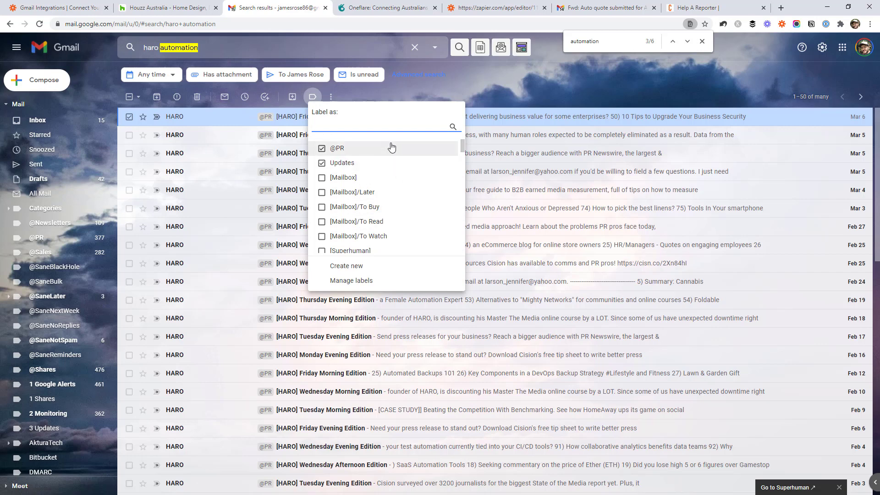
text(reci)
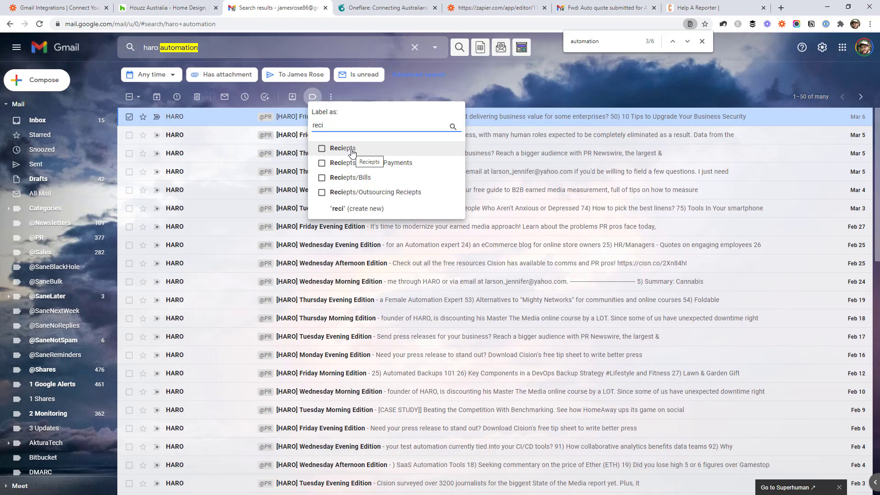
click(527, 88)
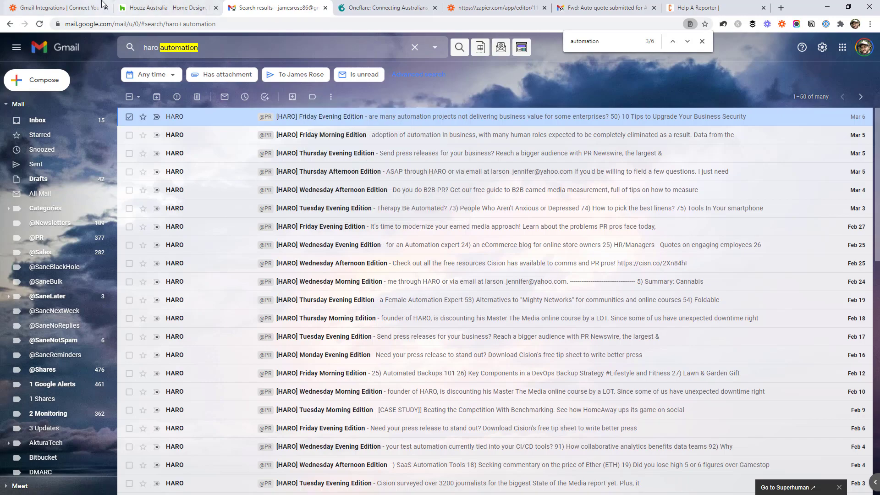
Review the six Gmail actions in Zapier, then switch to the Airtable Customer Interviews table
click(60, 8)
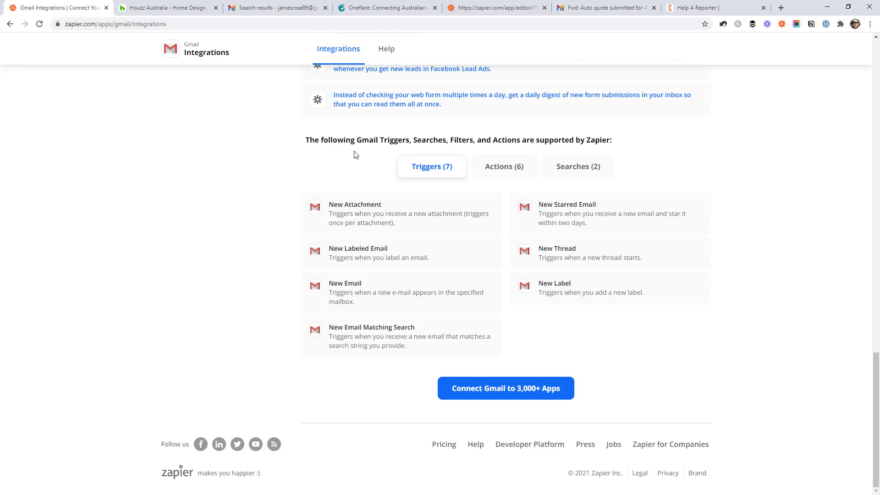
click(491, 174)
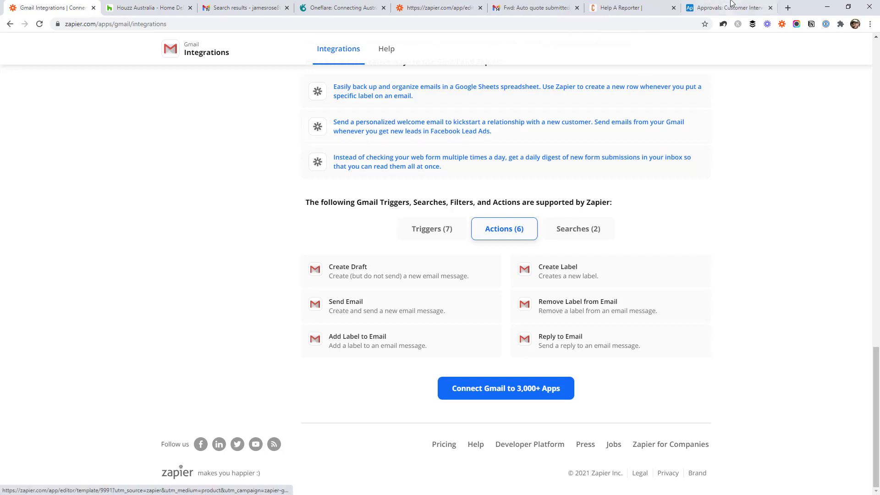
click(732, 8)
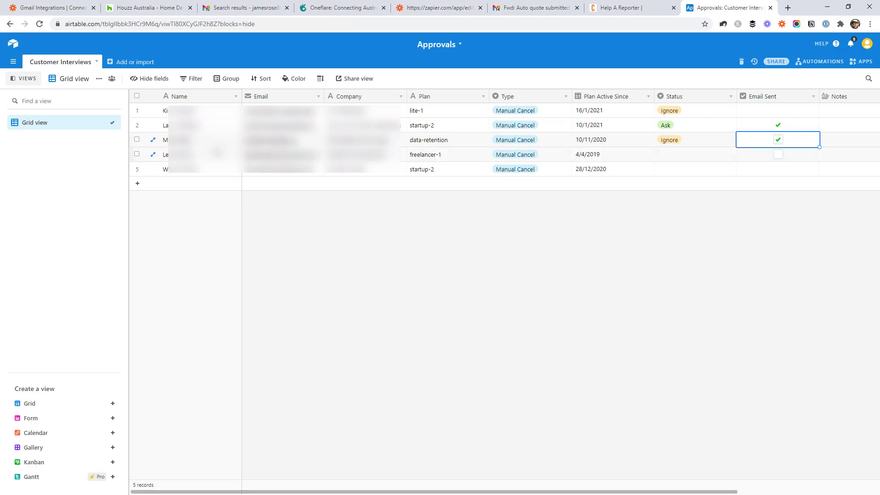
Open record 4's Status choices in Airtable and close them, leaving Status blank
click(665, 156)
click(664, 156)
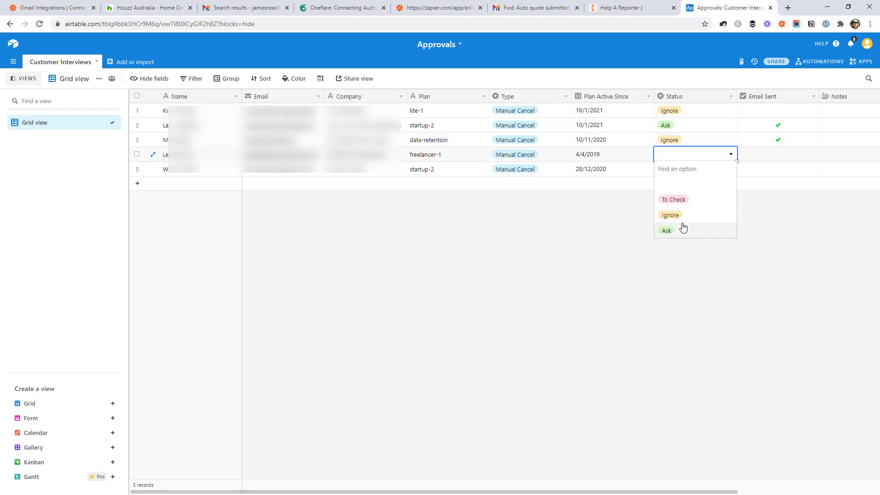
click(642, 232)
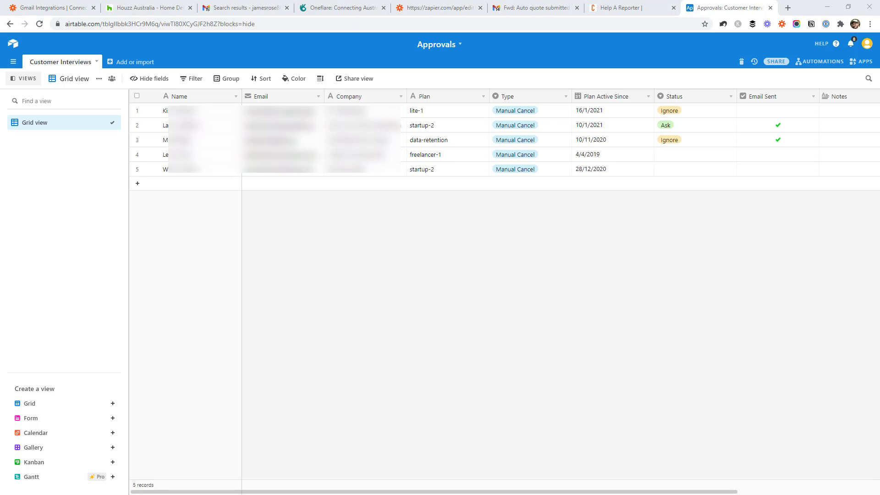
click(55, 7)
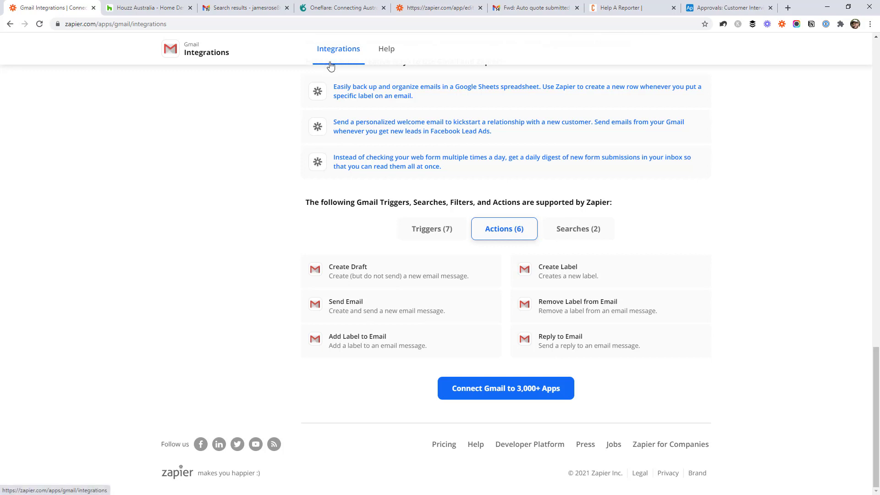
key(ctrl+6)
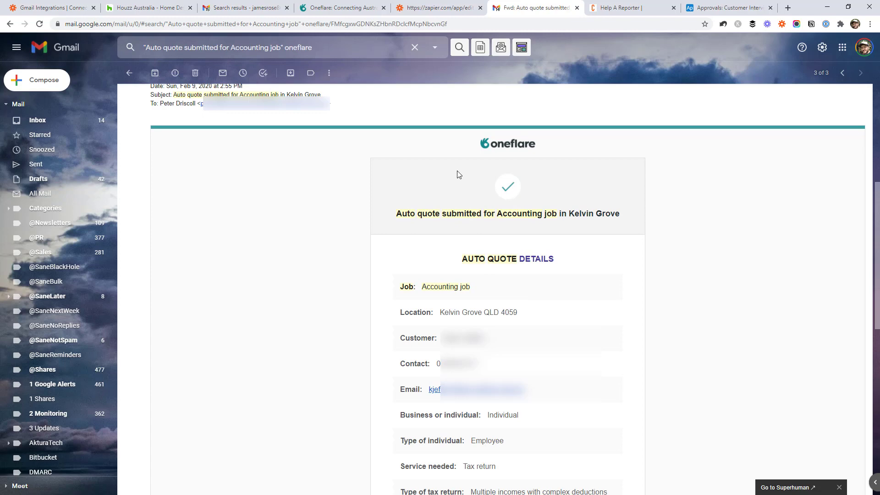
click(310, 74)
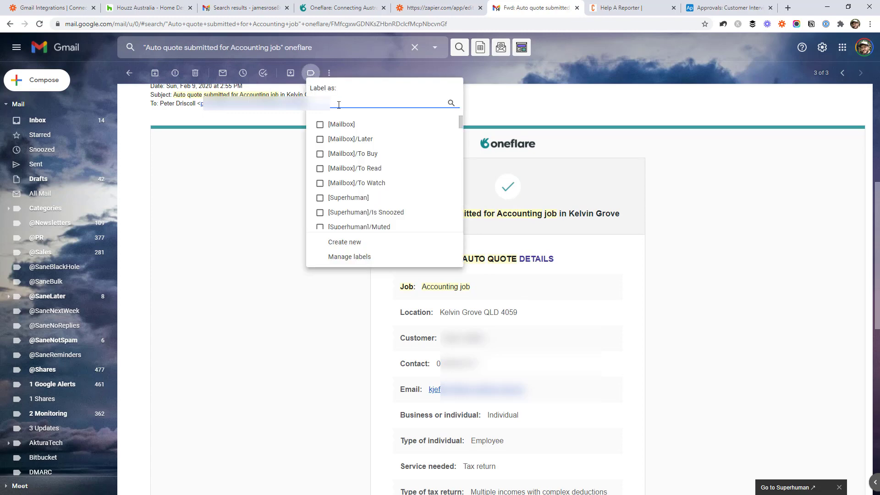
text(Processed)
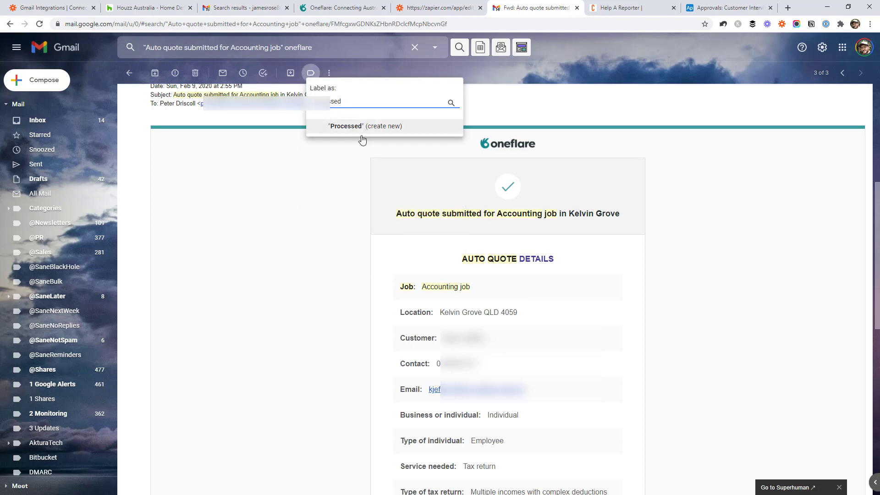
click(335, 254)
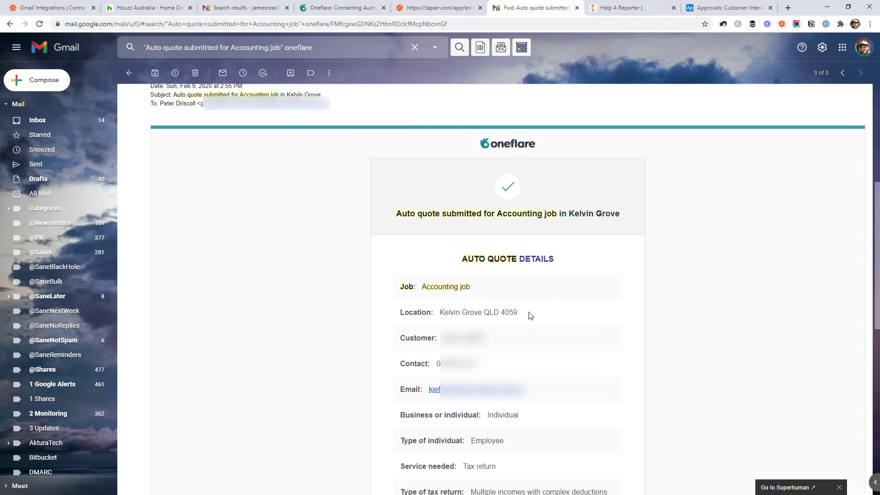
Create a Zap with the Gmail 'New Email Matching Search' trigger and connect the Gmail account
click(94, 2)
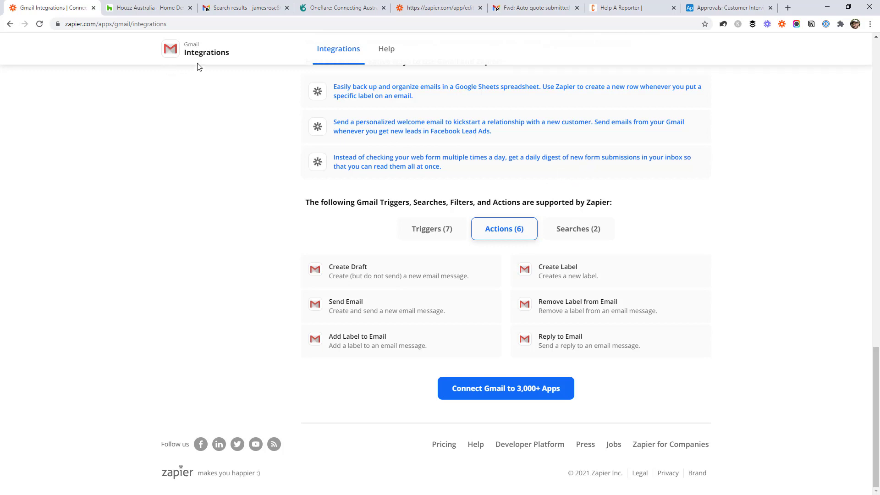
click(795, 26)
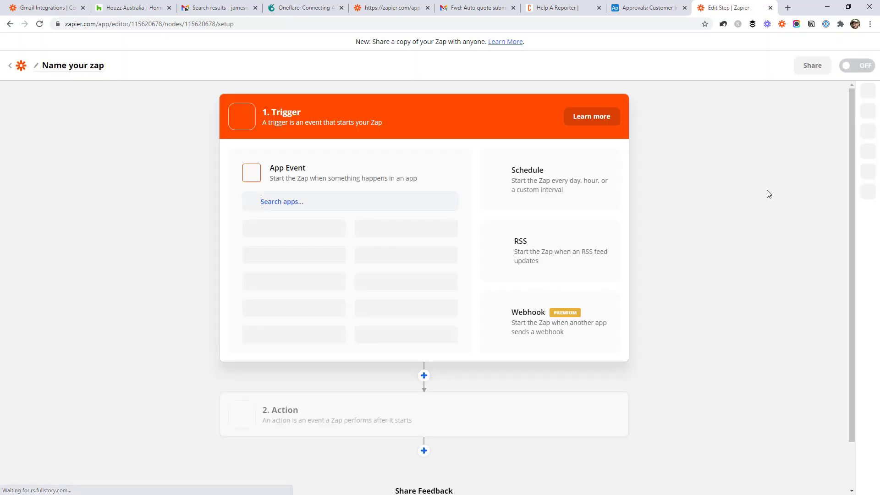
text(gmail)
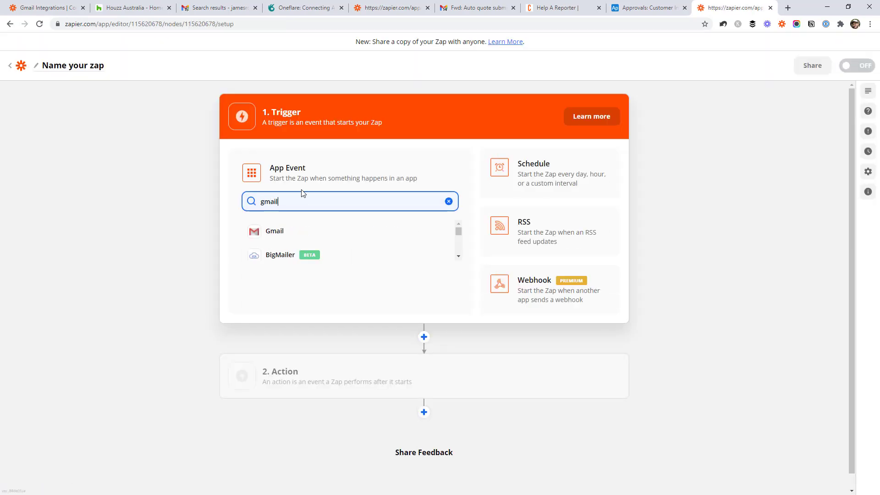
click(313, 231)
click(322, 233)
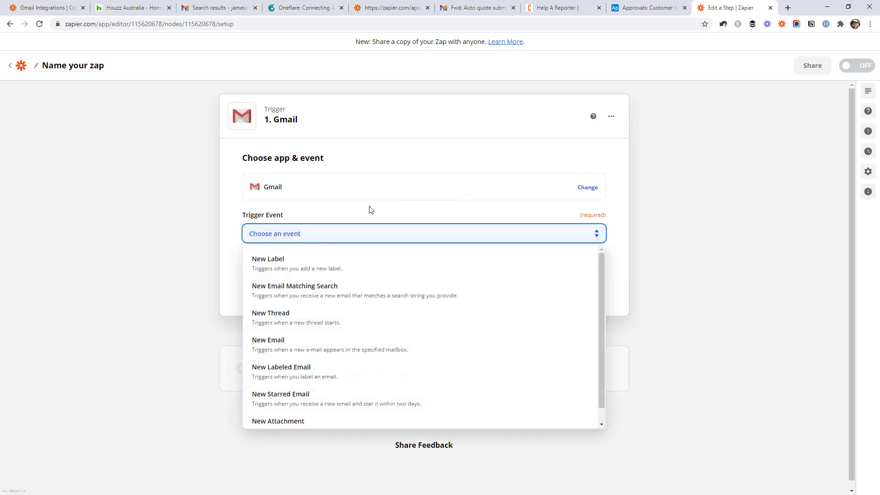
click(315, 290)
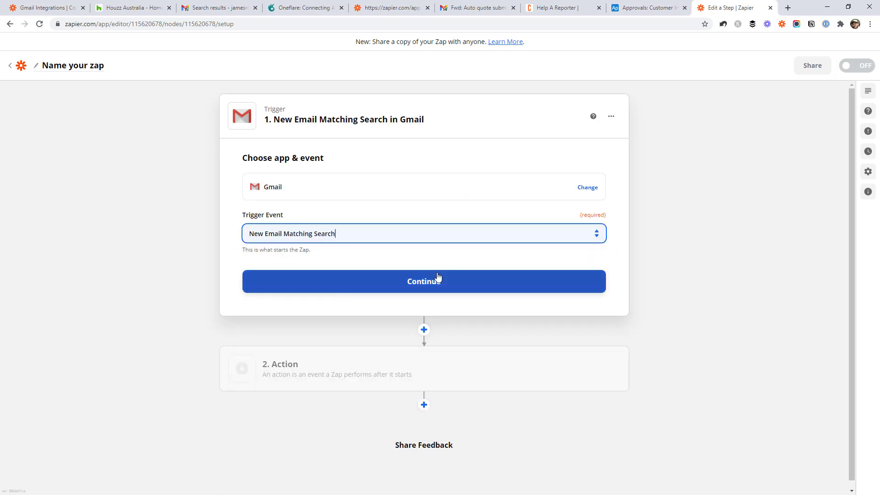
click(438, 279)
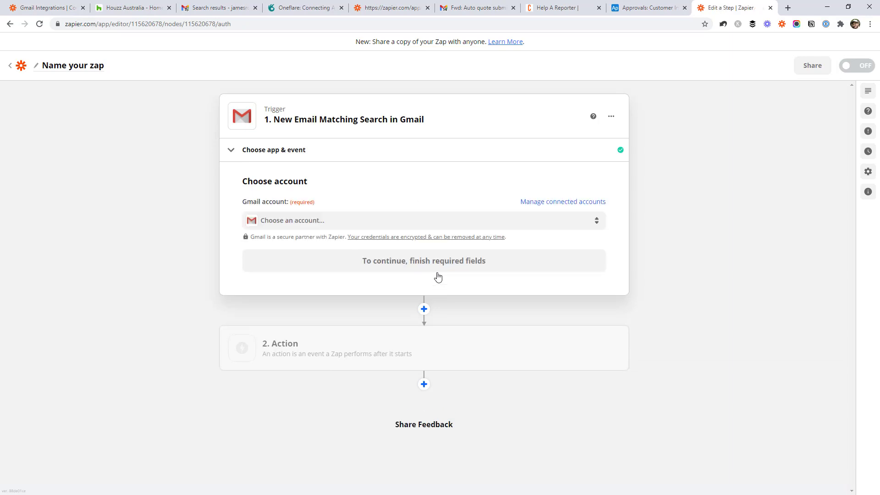
click(393, 225)
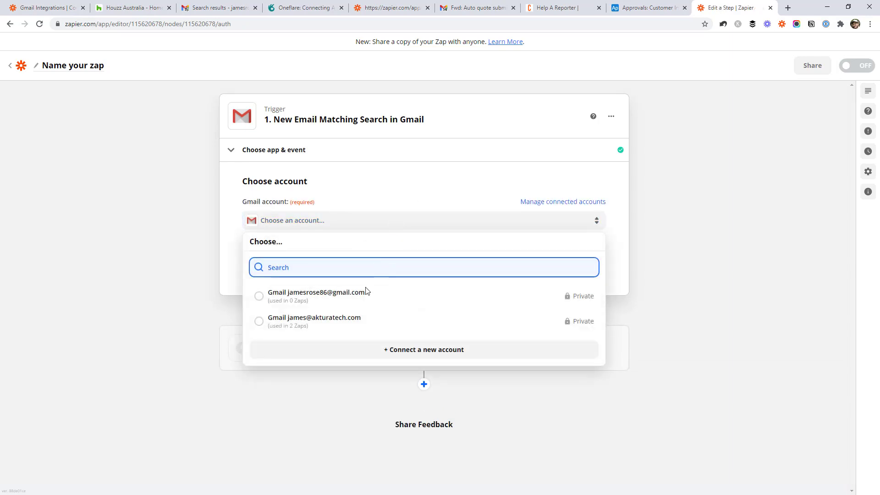
click(346, 302)
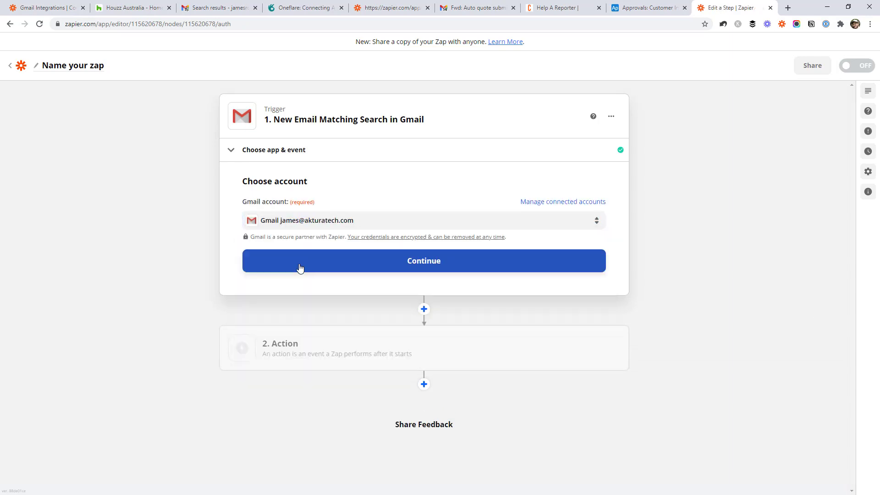
click(300, 267)
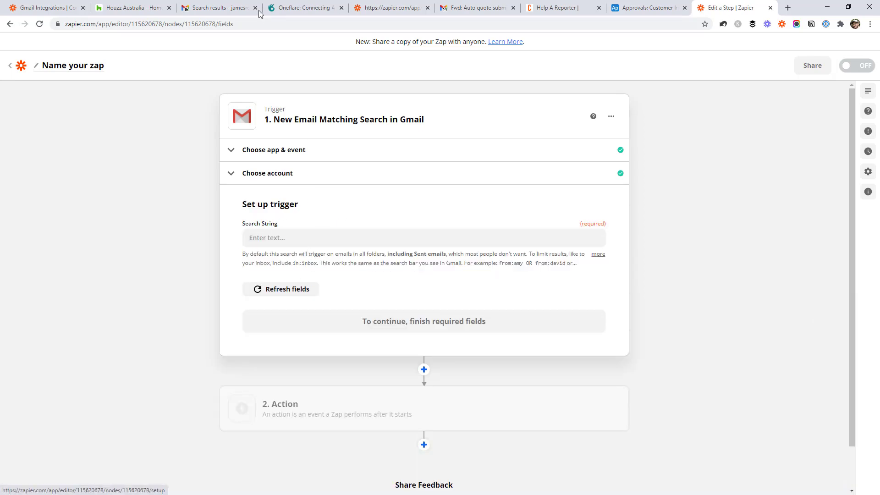
Open the top HARO Friday Evening Edition email, copy the sender's address, and return to Zapier
click(220, 7)
click(227, 47)
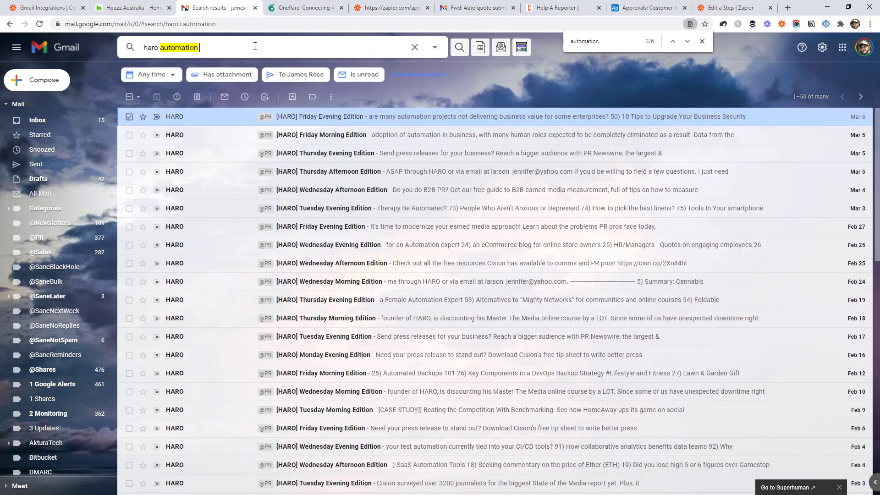
drag(198, 48, 144, 47)
key(Escape)
click(198, 119)
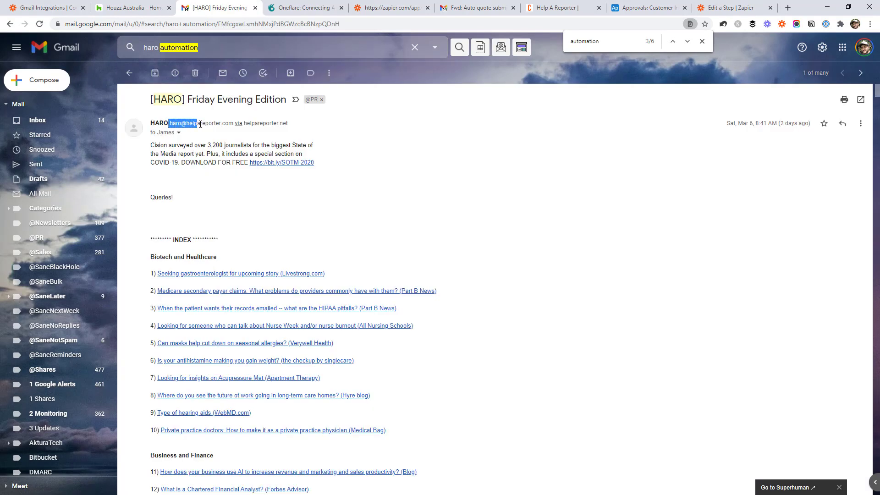
drag(176, 124, 232, 130)
key(ctrl+c)
click(715, 9)
Set the Gmail trigger's search string to the HARO sender address plus 'automation'
click(295, 243)
key(ctrl+v)
text(aut)
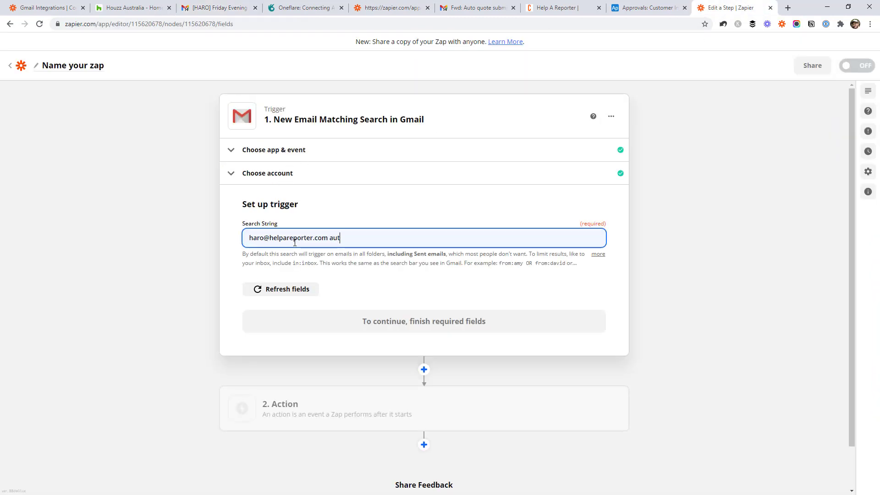
text(omation)
click(410, 320)
click(411, 325)
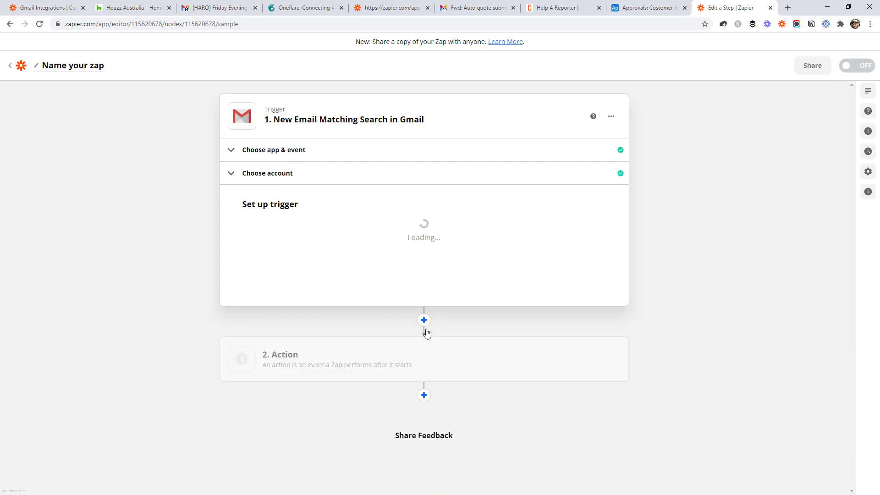
Test the trigger and accept the matching HARO email it finds
click(442, 363)
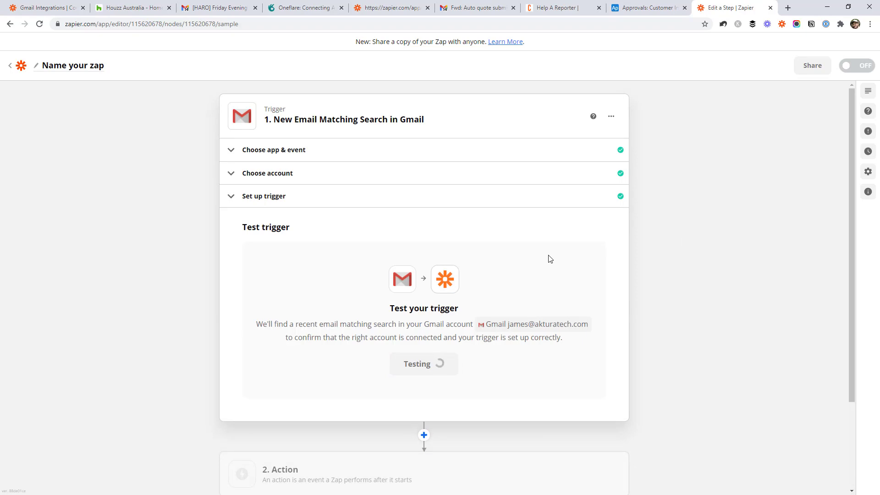
scroll(680, 264, down, 2)
scroll(680, 265, down, 2)
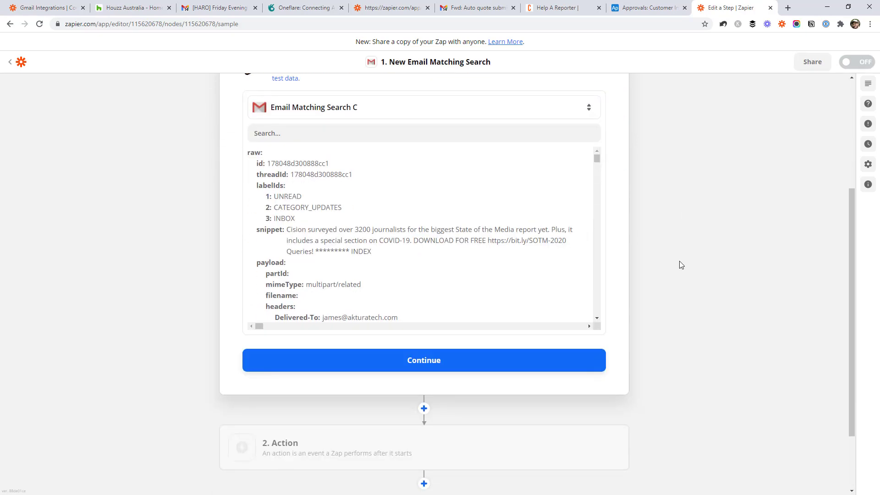
scroll(681, 265, up, 2)
scroll(747, 231, down, 3)
click(482, 319)
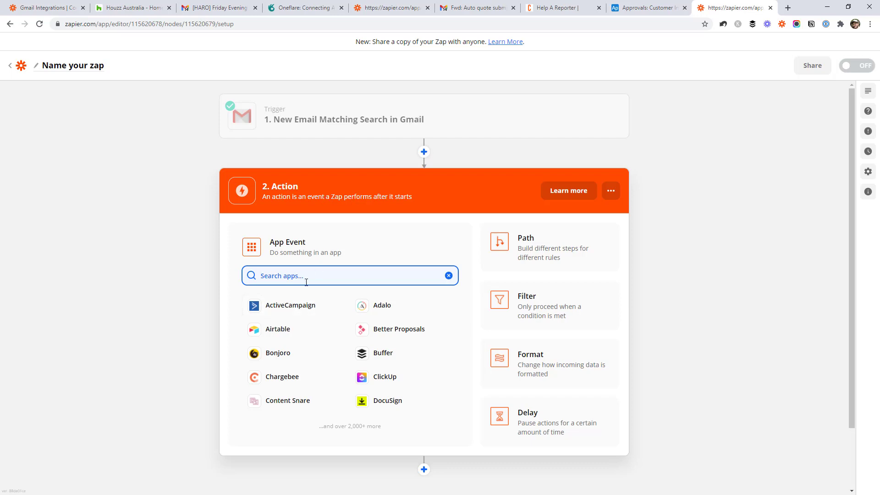
Make the action Trello's Create Card, using the connected Trello account
text(trel)
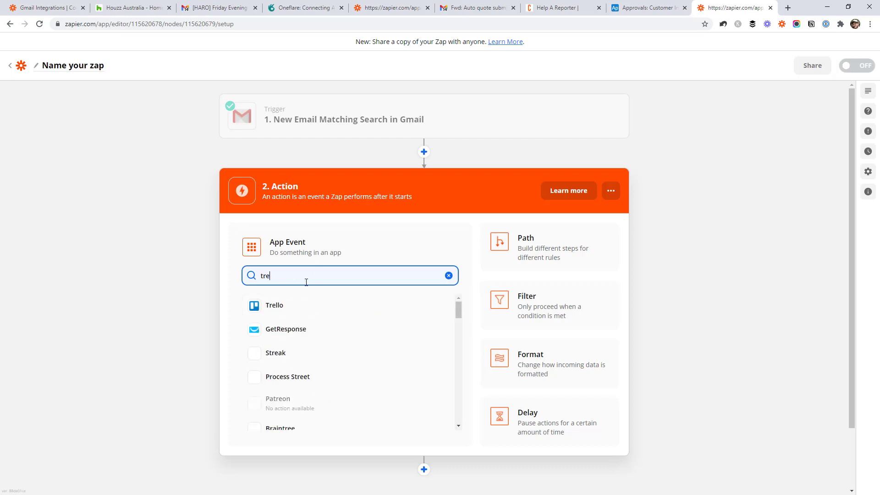
click(276, 306)
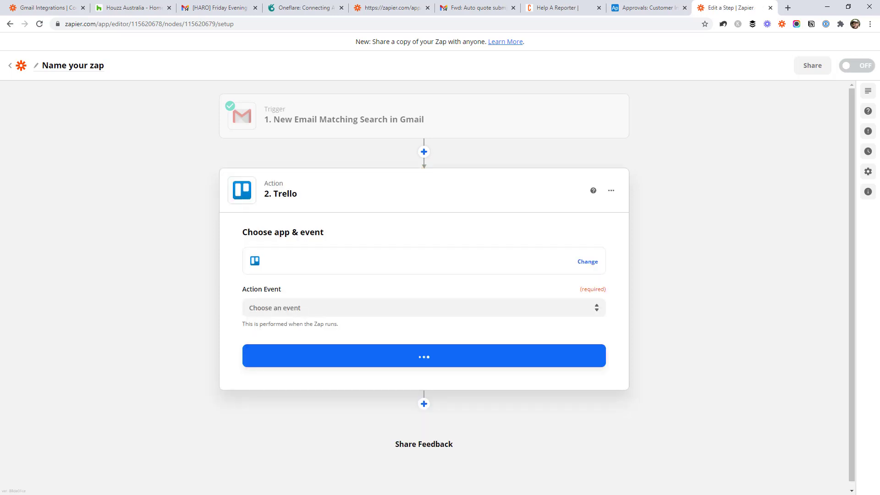
click(401, 310)
click(305, 353)
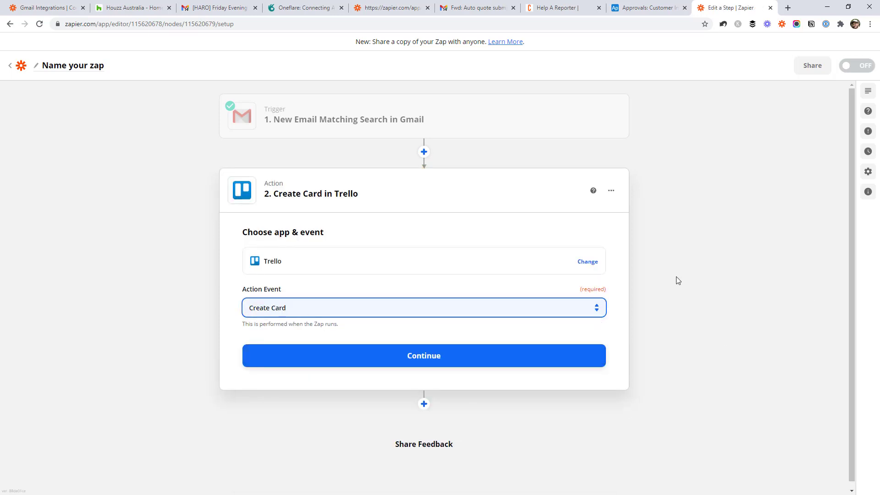
click(369, 355)
click(357, 301)
click(334, 398)
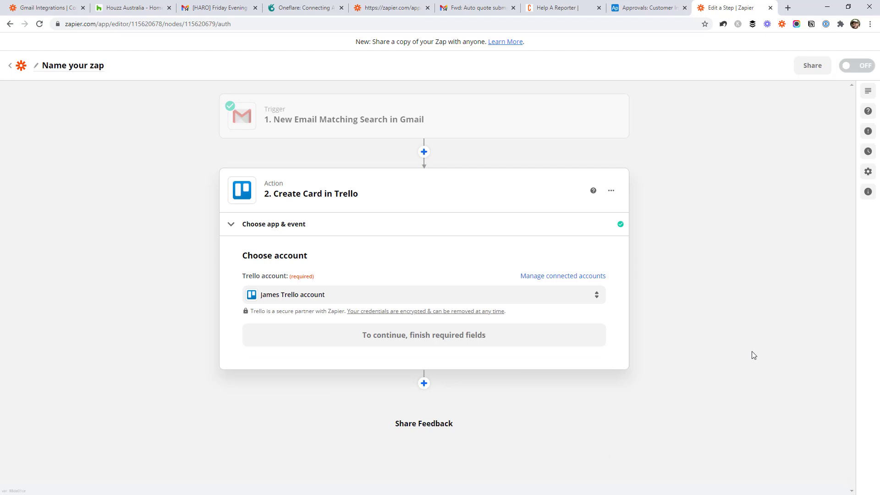
click(487, 345)
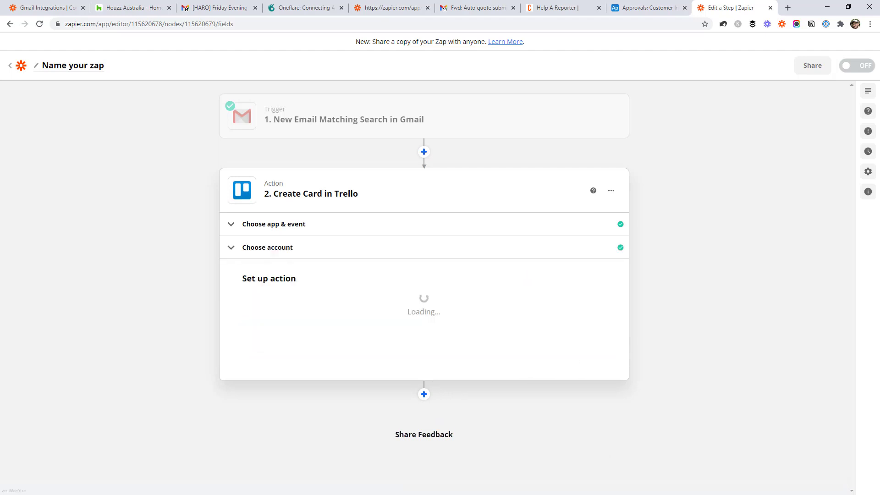
Target the Today list on the Priority Tasks board for the new card
scroll(674, 318, down, 2)
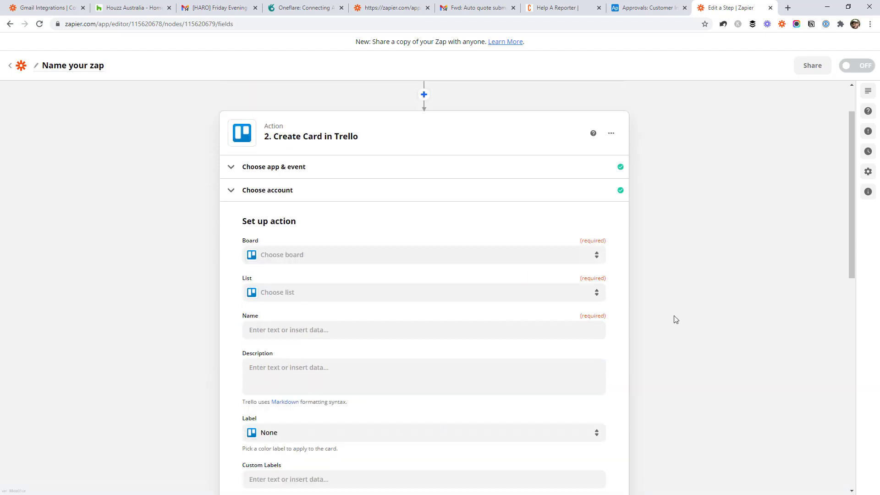
click(520, 229)
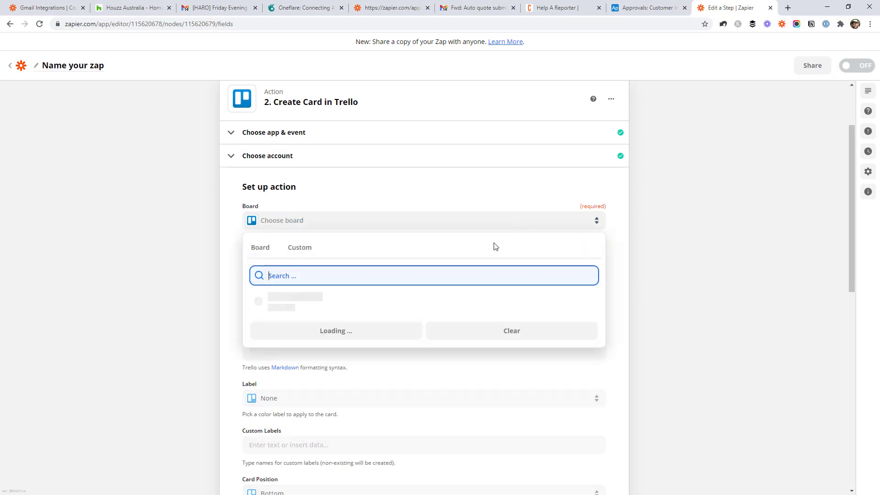
text(pri)
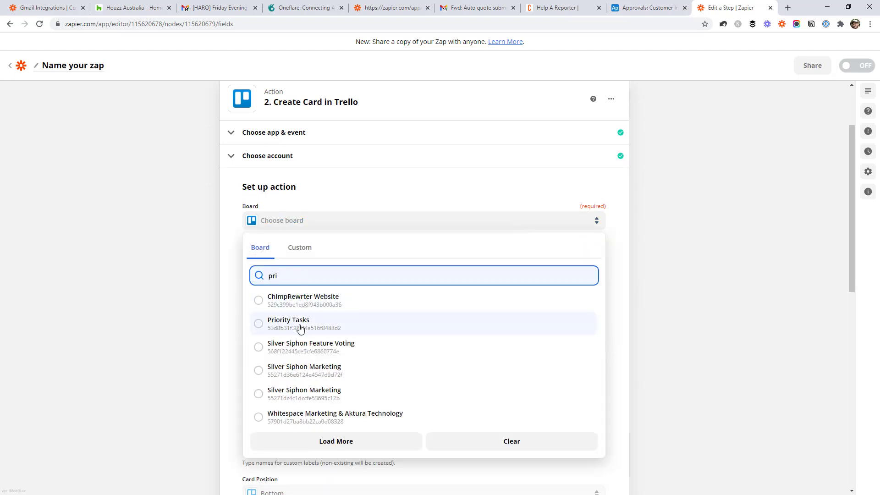
click(298, 321)
click(336, 257)
click(310, 344)
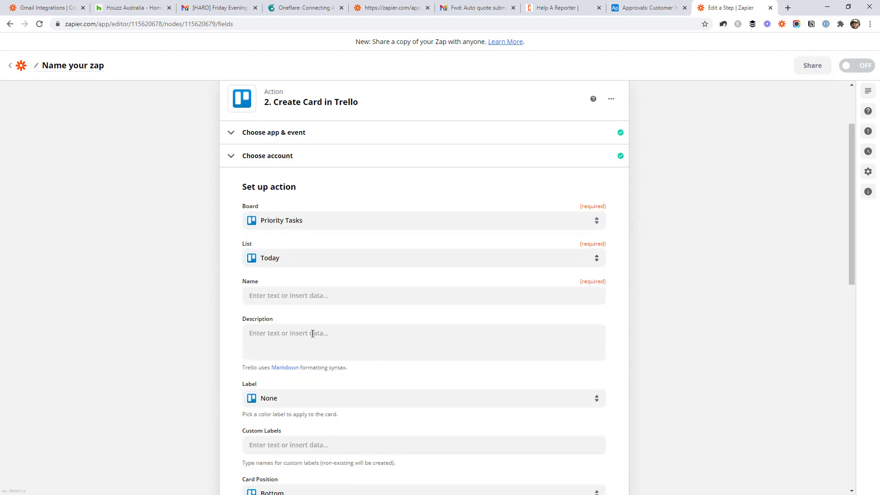
Name the card 'New HaRO automation' and move to its description field
scroll(296, 237, down, 1)
click(298, 240)
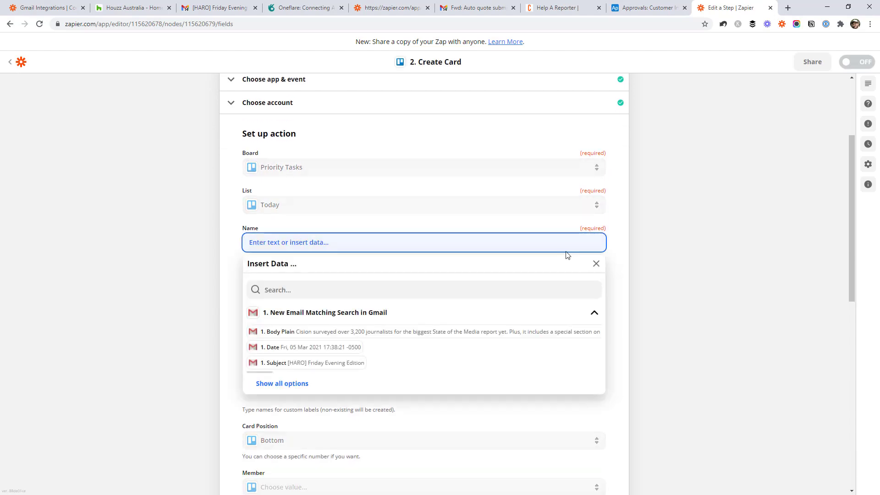
text(New Ha)
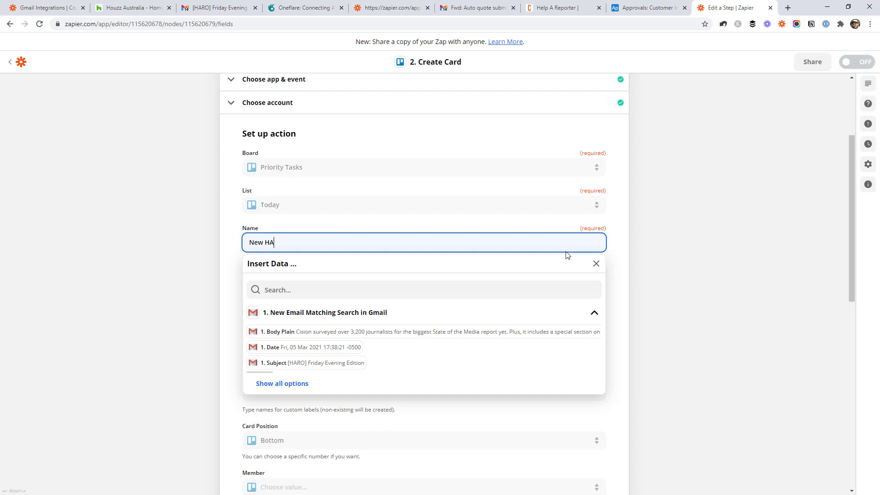
text(RO automation email)
click(699, 303)
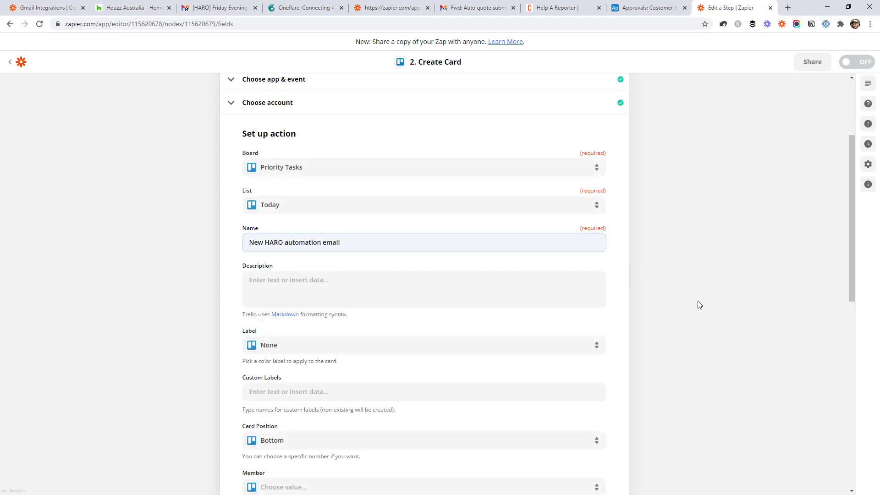
click(357, 289)
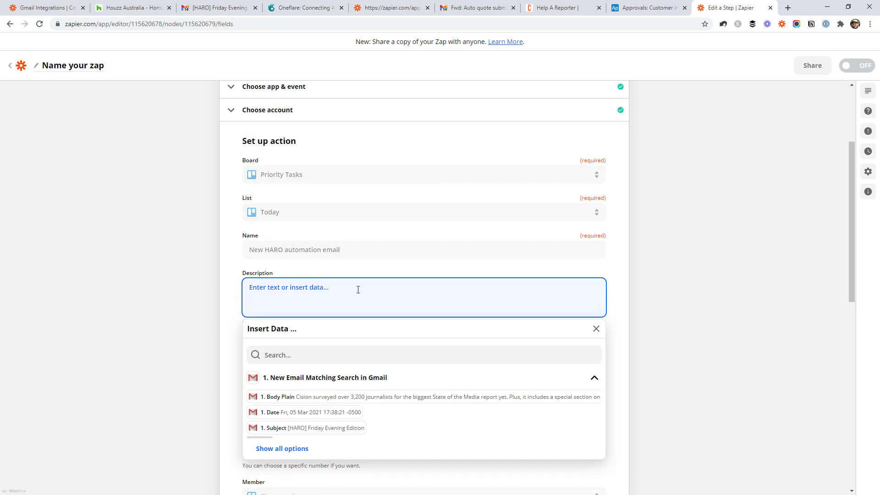
Show the HARO Friday Evening Edition email and scroll through its Biotech and Healthcare queries
click(216, 8)
scroll(385, 211, down, 10)
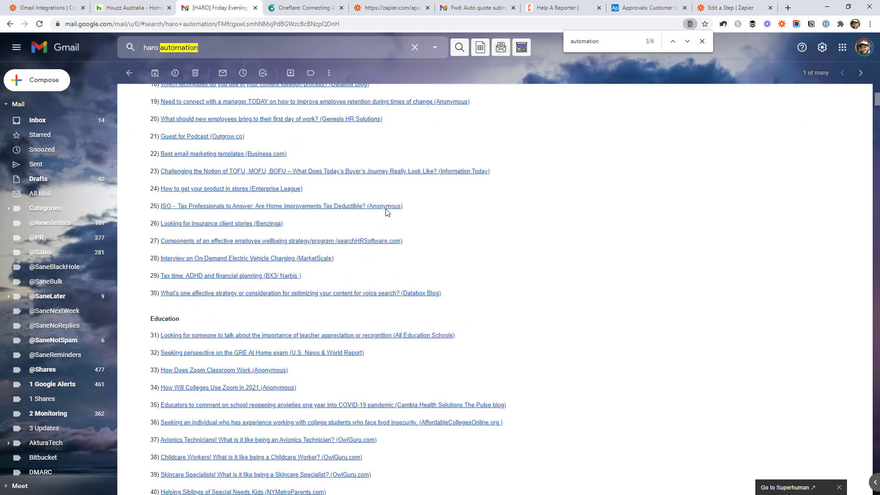
scroll(386, 212, down, 20)
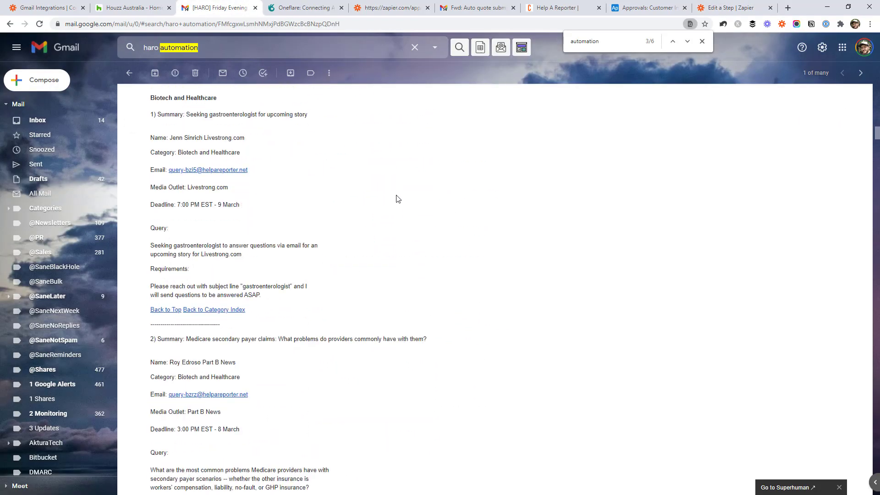
scroll(397, 199, down, 20)
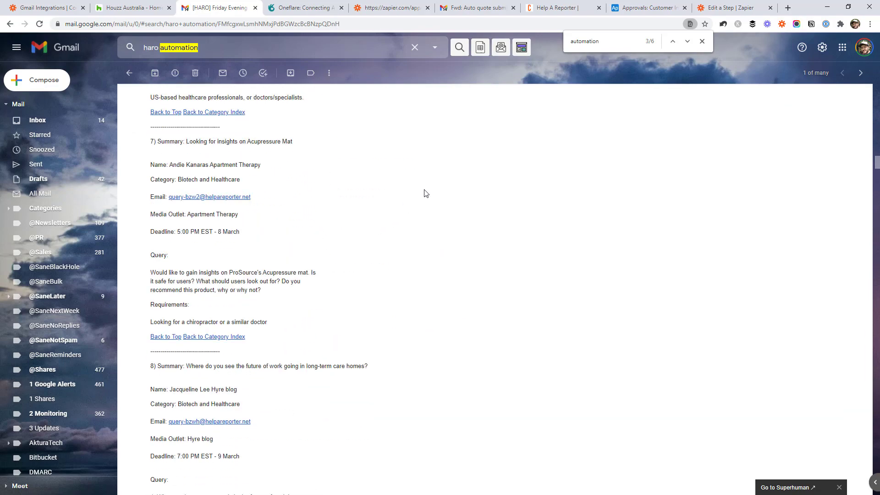
Set the card description to 'New email to check out:' plus the email's Message URL, then continue
click(733, 7)
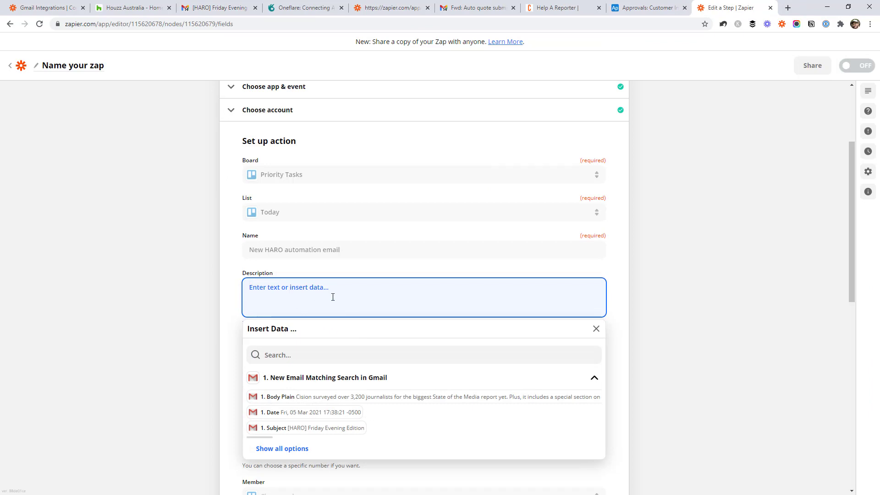
text(New email to check out:)
click(294, 455)
scroll(431, 392, down, 3)
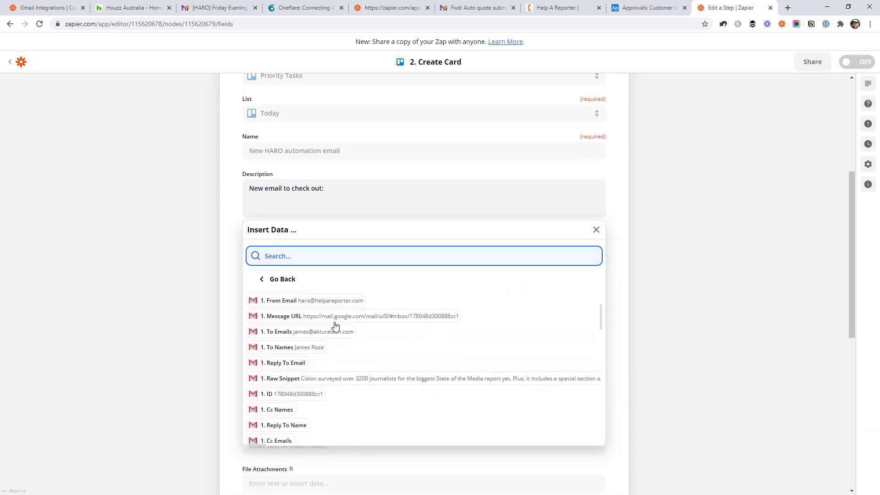
click(334, 325)
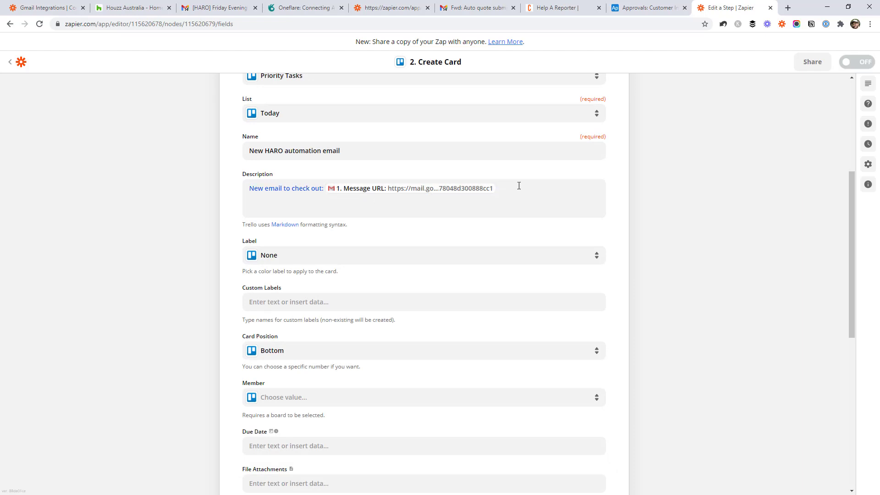
triple_click(494, 196)
click(460, 193)
scroll(515, 242, down, 8)
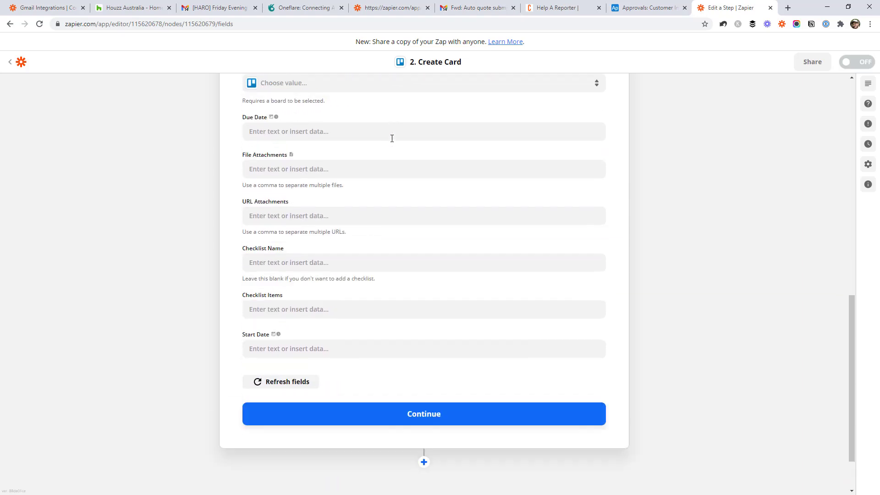
click(416, 355)
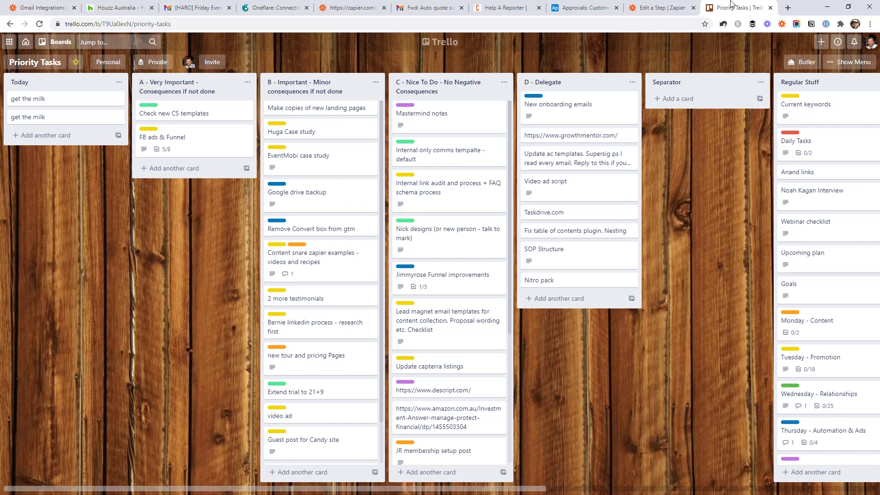
Run the Zap's test so it creates the Trello card
click(660, 7)
scroll(598, 310, down, 7)
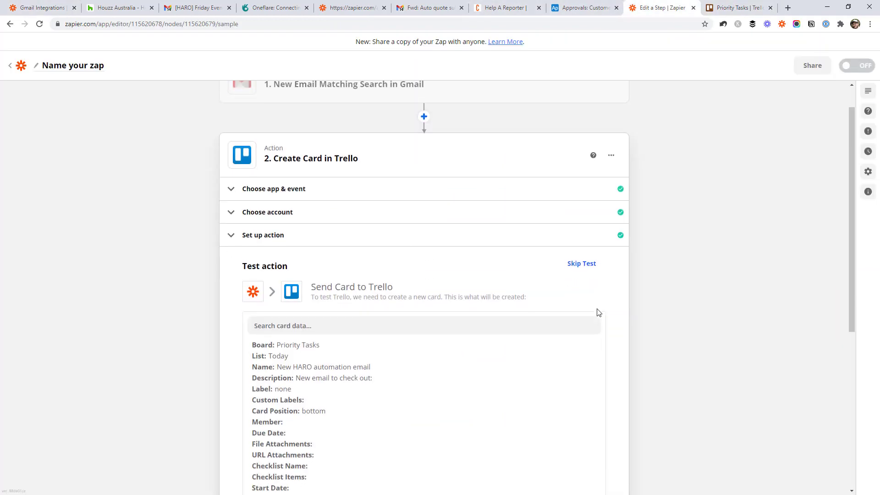
click(353, 355)
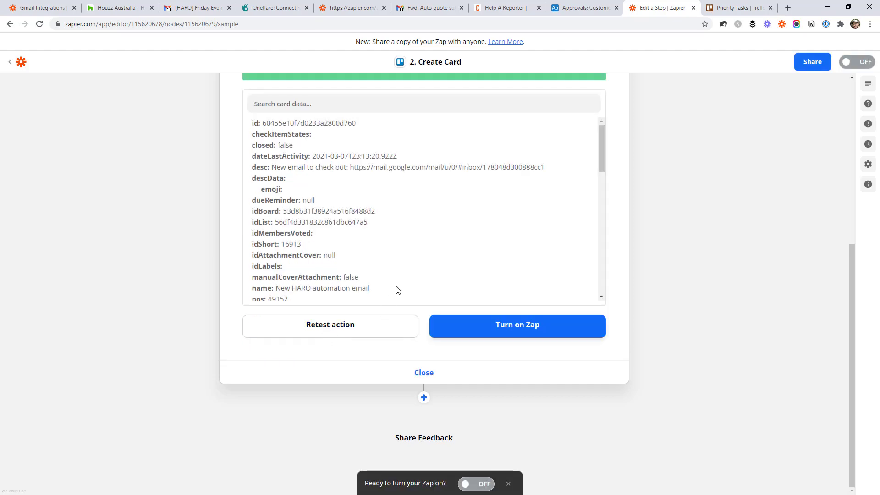
Open the new card's Gmail link in a maximized incognito window and search it for 'automatio'
click(738, 8)
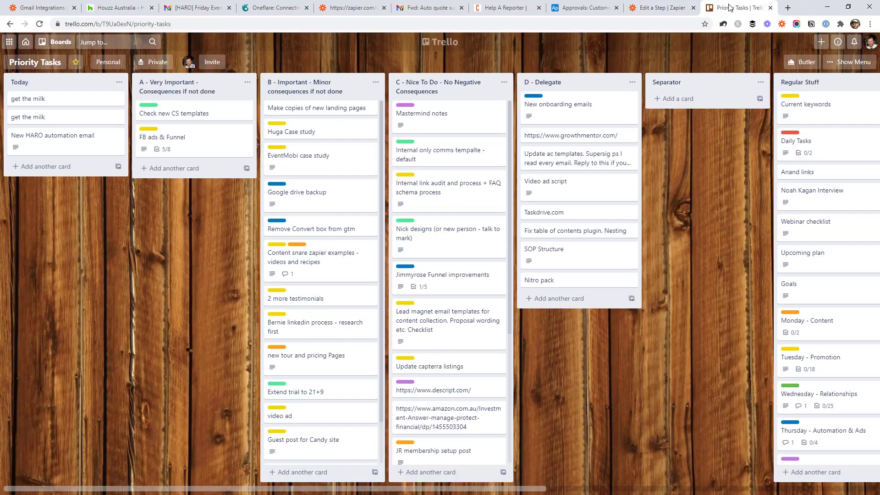
click(54, 146)
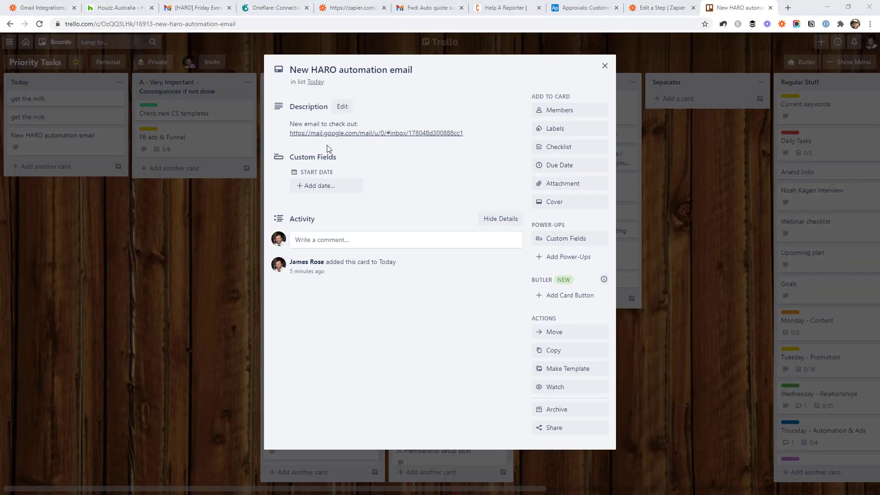
right_click(347, 133)
click(379, 167)
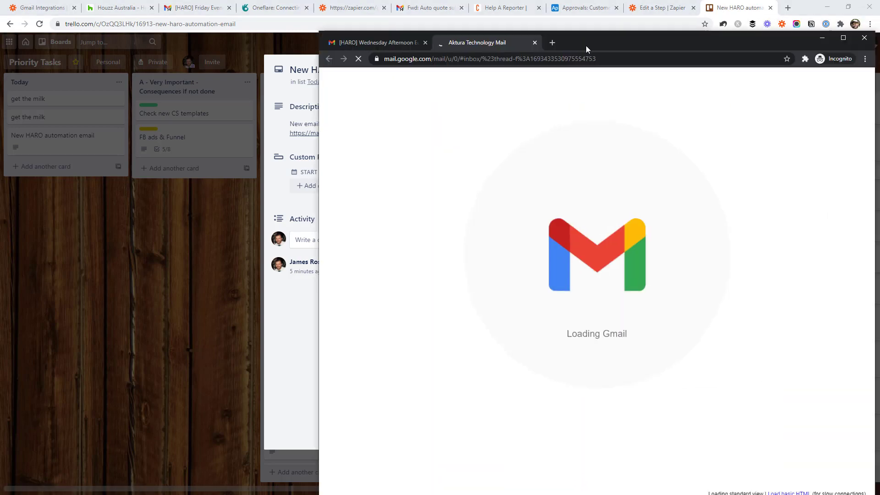
drag(586, 45, 467, 29)
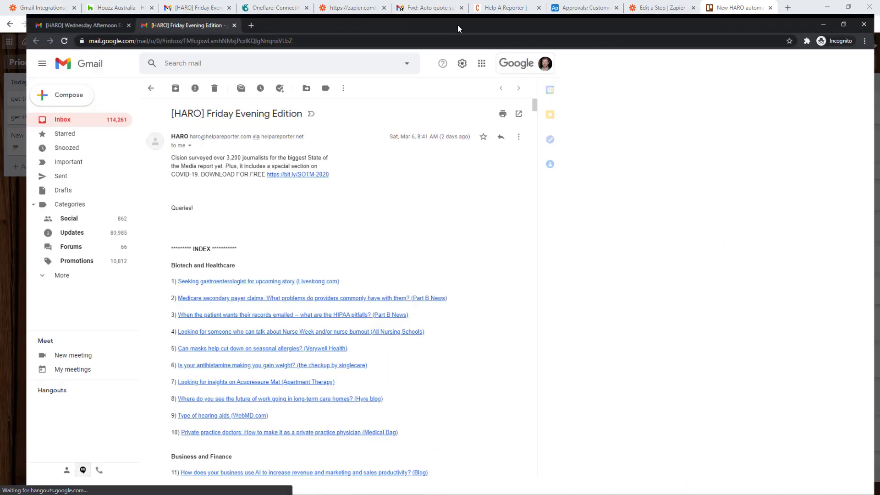
double_click(457, 25)
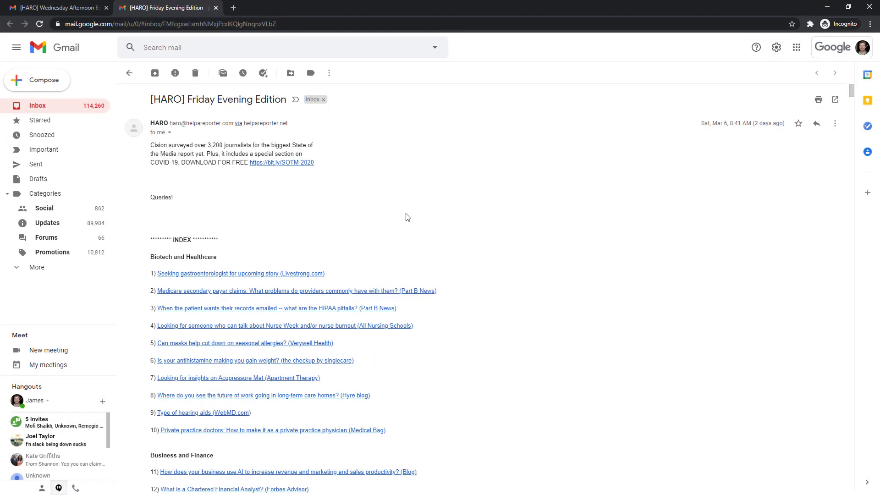
key(ctrl+f)
text(automatio)
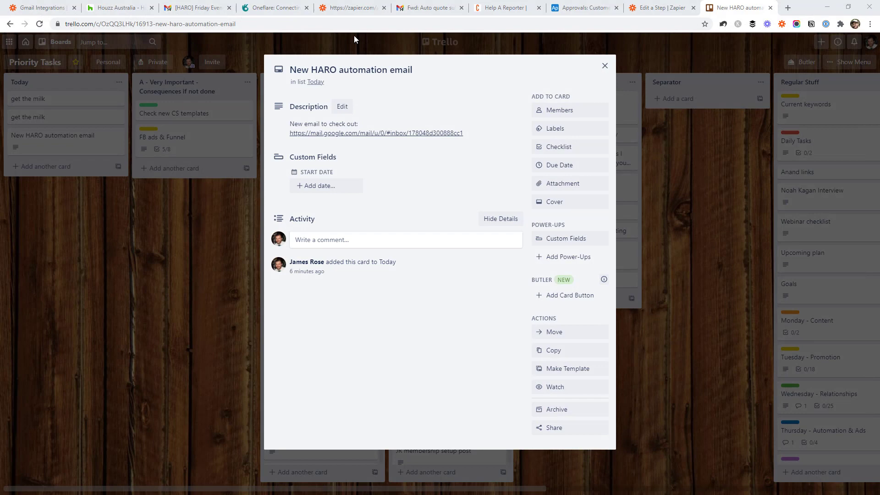
Copy the full '[JIRA] mentioned you on' search string from the Jira Zap's Gmail trigger
click(654, 3)
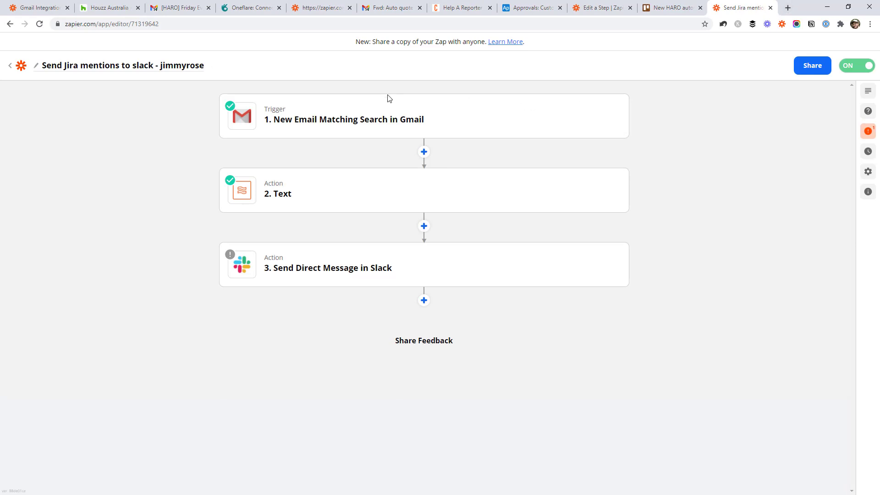
click(379, 120)
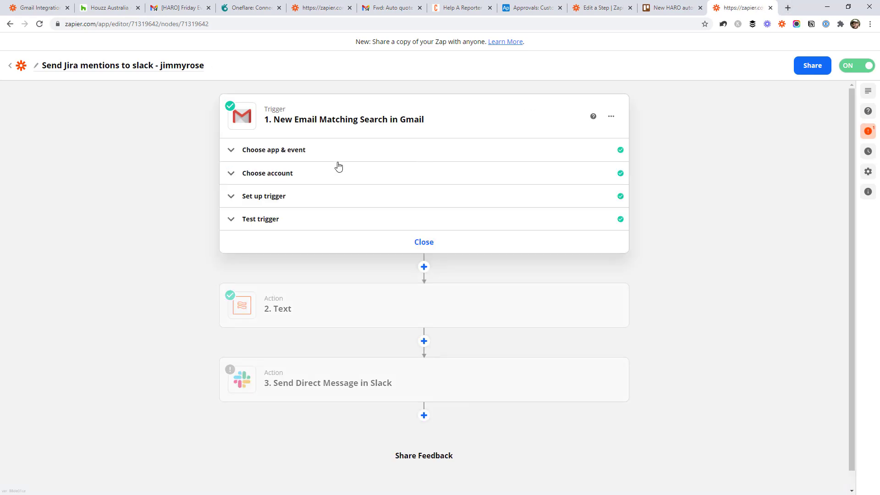
click(285, 197)
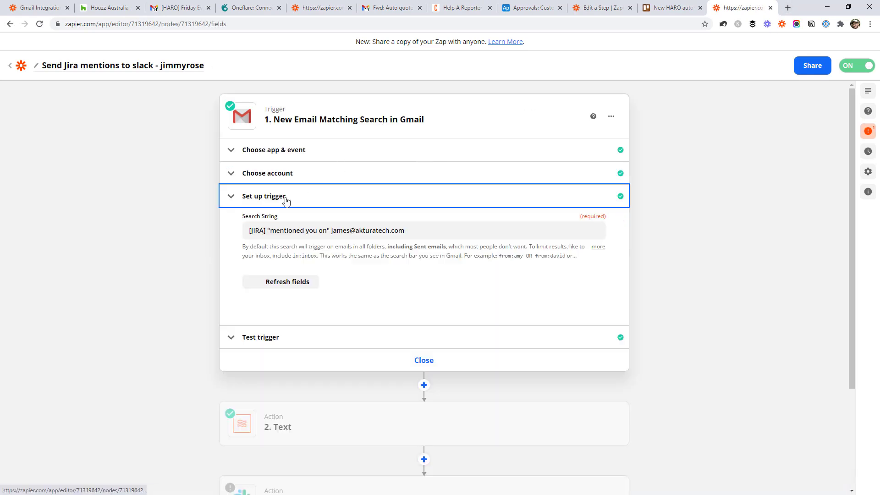
double_click(254, 230)
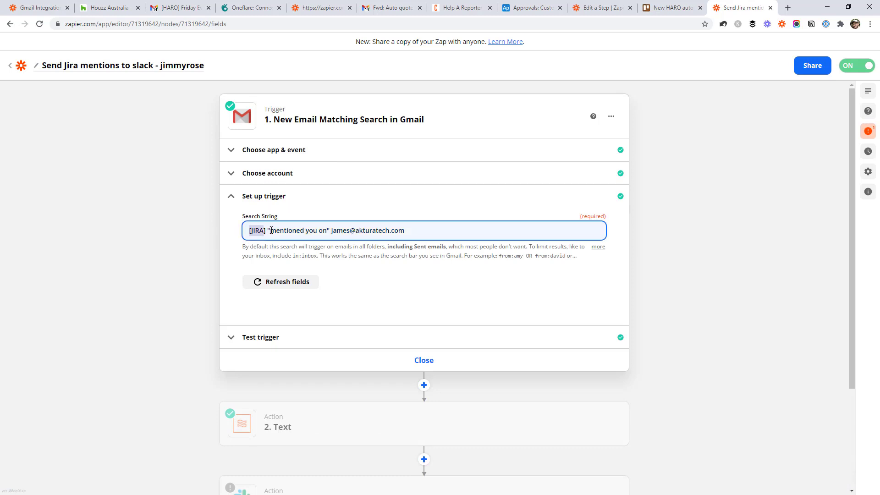
drag(267, 232, 328, 235)
click(451, 236)
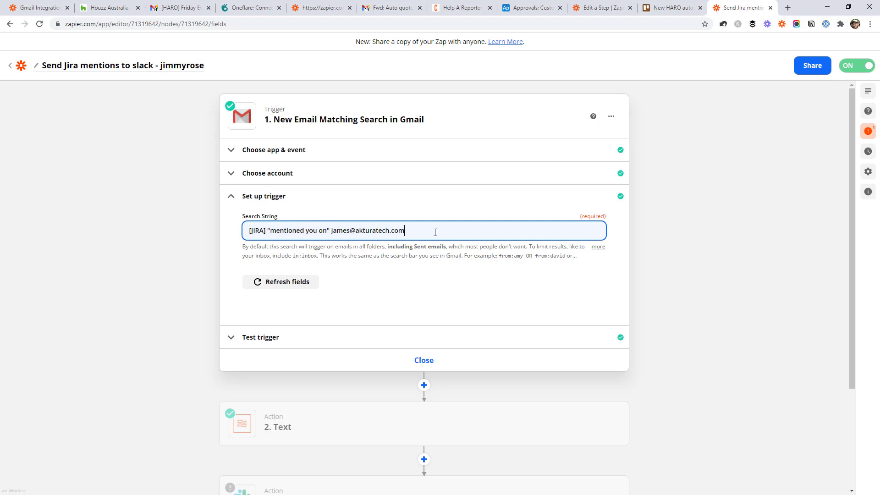
drag(427, 233, 331, 232)
click(355, 202)
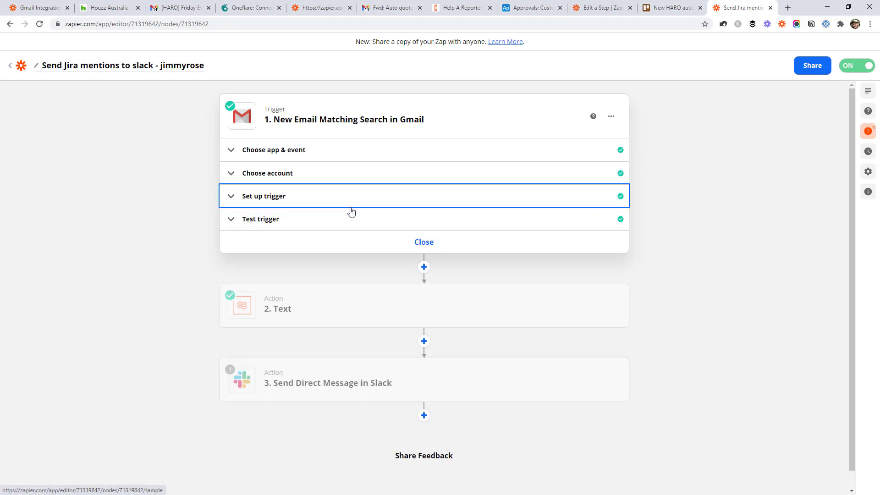
click(351, 205)
triple_click(322, 230)
key(ctrl+c)
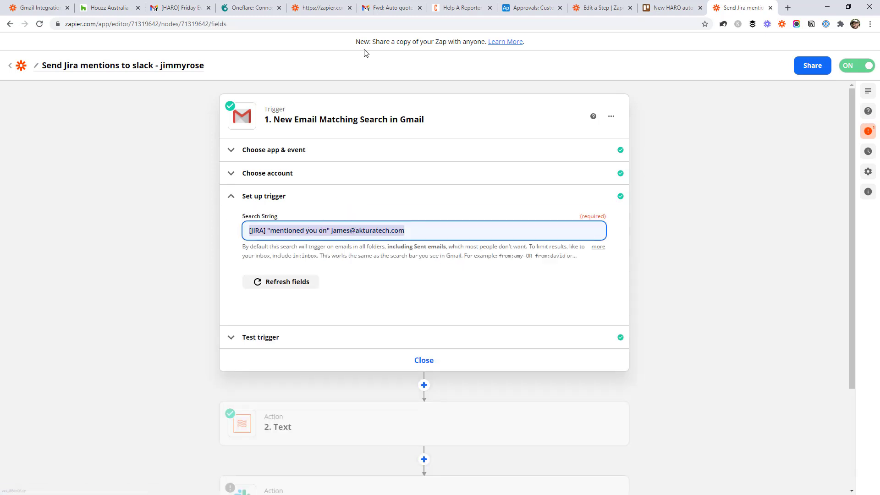
click(179, 7)
Search Gmail with the pasted Jira-mention query, then return to the Jira-to-Slack Zap
click(238, 47)
key(ctrl+v)
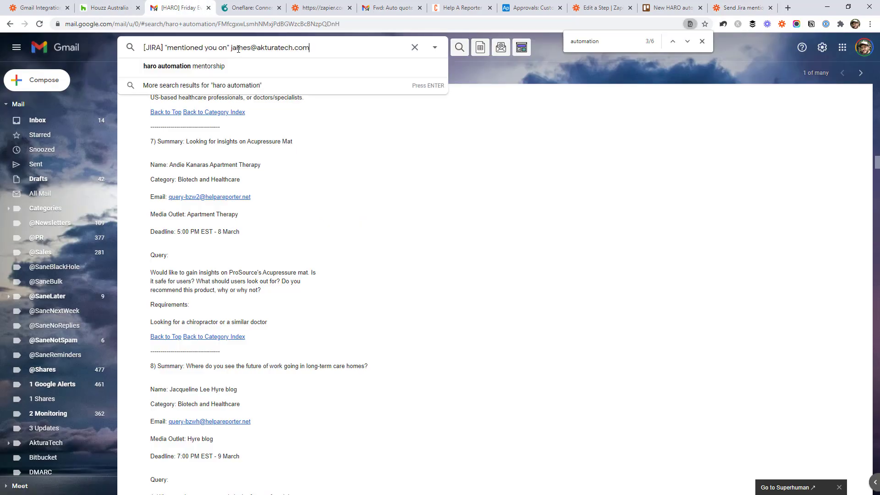
key(Return)
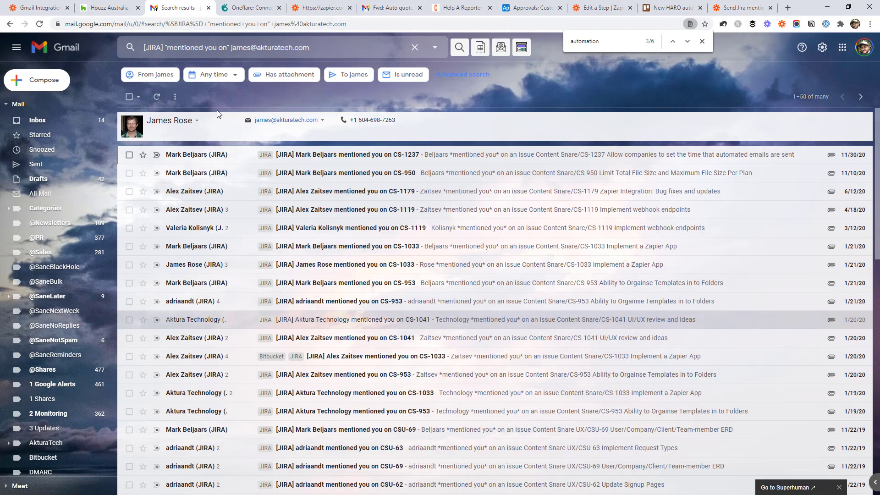
click(727, 5)
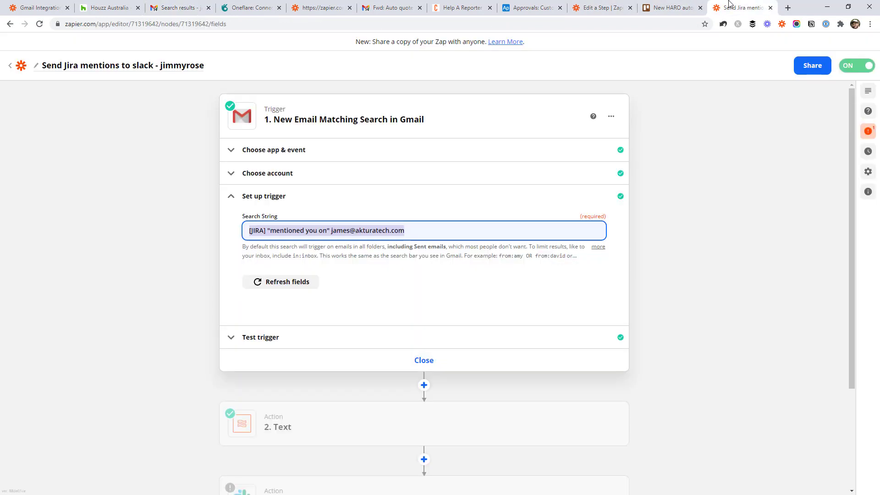
click(277, 285)
scroll(512, 348, down, 3)
mouse_move(339, 376)
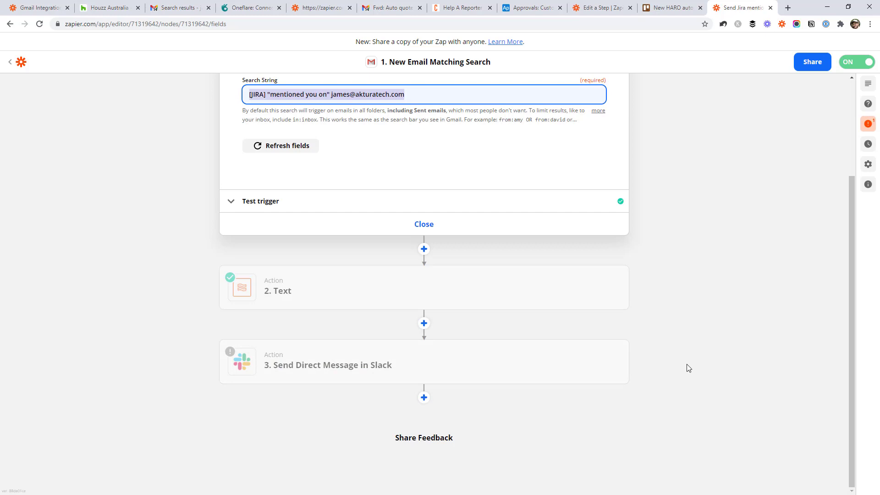
Start a new Zap from the dashboard with Gmail's New Labeled Email trigger
click(743, 9)
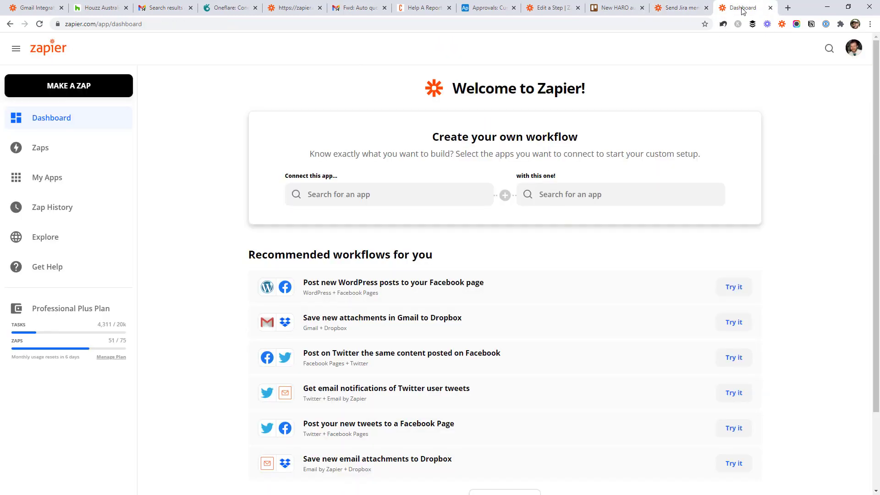
click(46, 83)
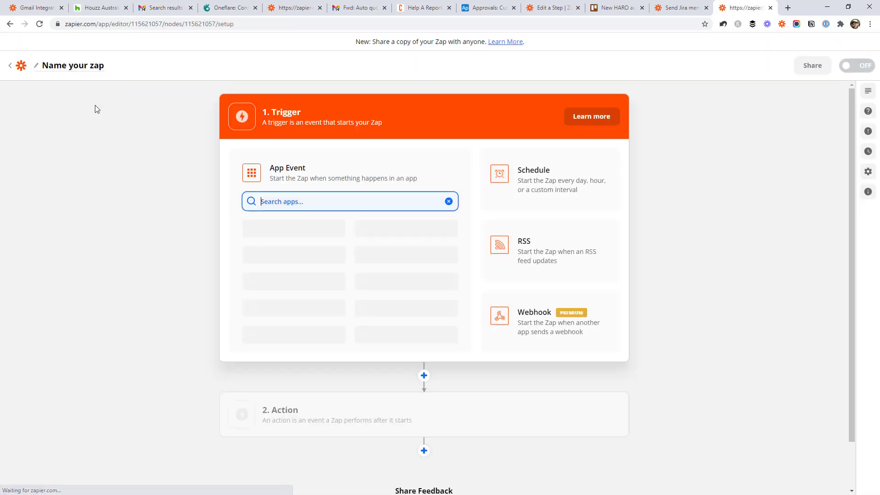
text(gmail)
click(328, 230)
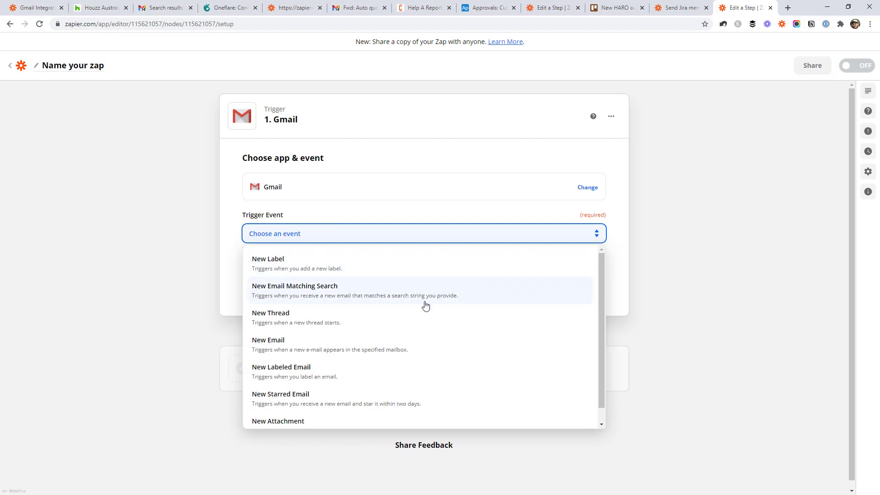
scroll(426, 306, down, 1)
click(335, 356)
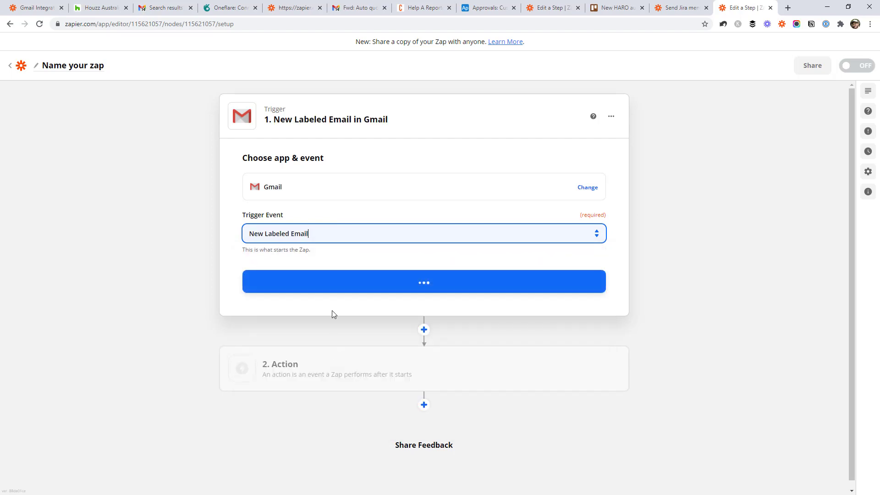
click(334, 282)
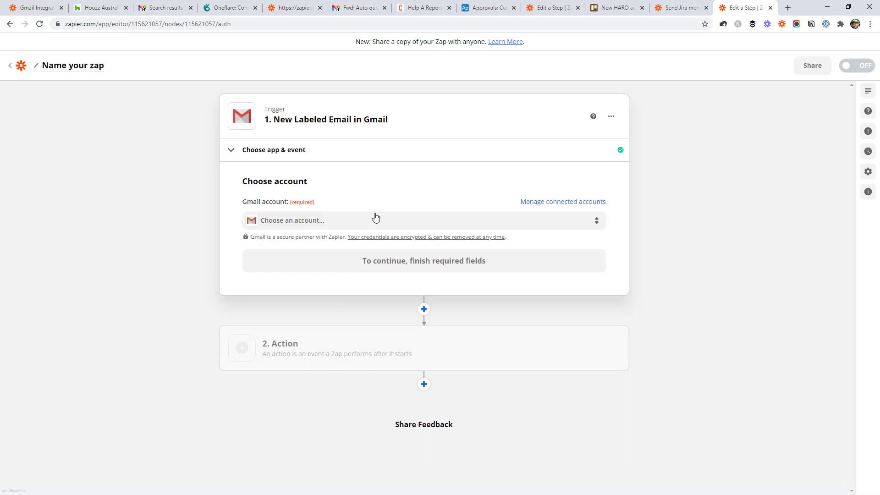
Connect the Gmail account and have the trigger watch the Reciepts label
click(375, 221)
click(370, 292)
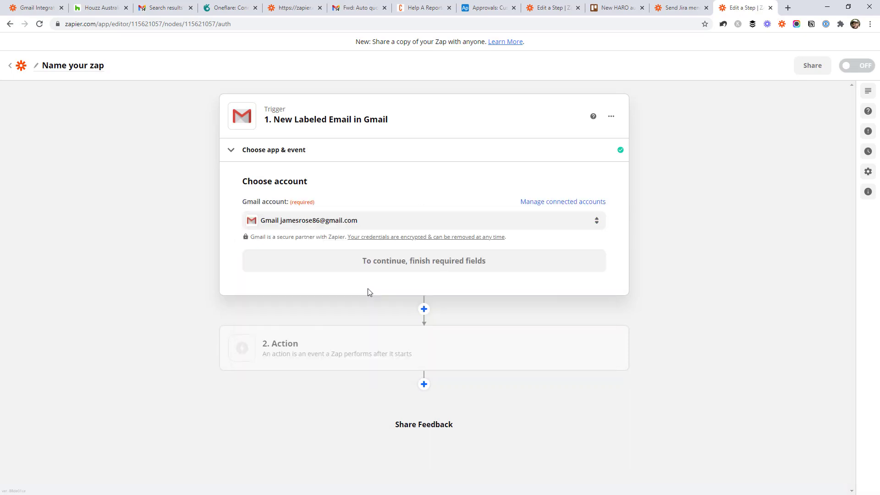
click(440, 268)
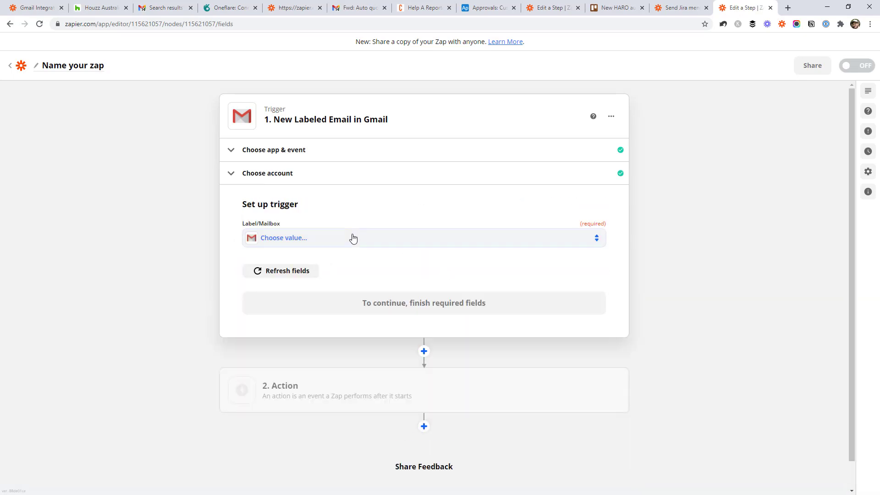
click(360, 238)
text(rec)
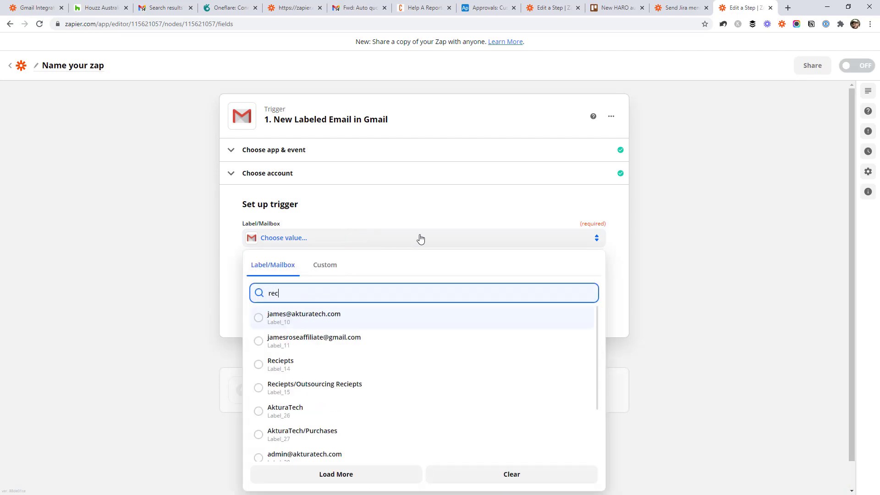
text(i)
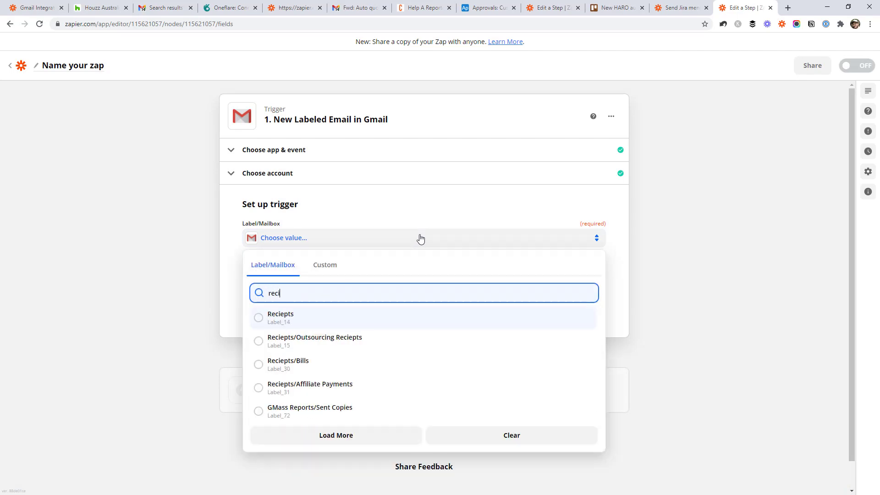
click(323, 318)
click(452, 303)
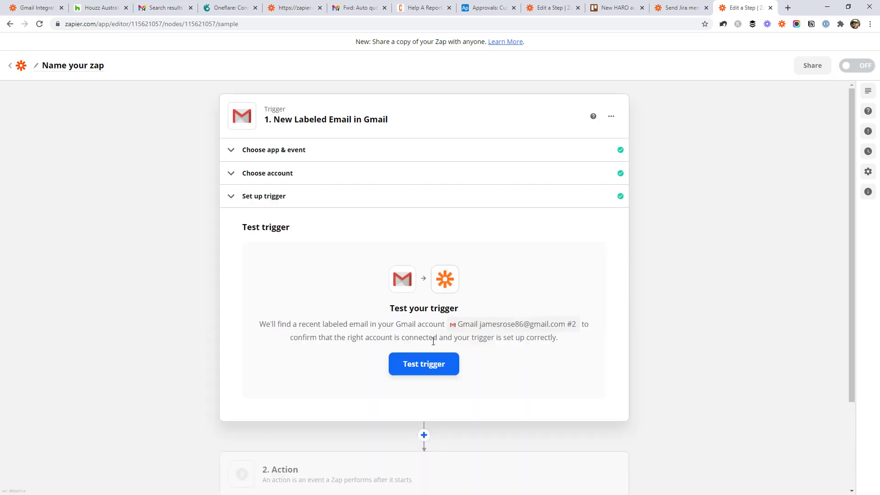
Test the trigger, keeping Labeled Email C as the sample receipt
click(432, 364)
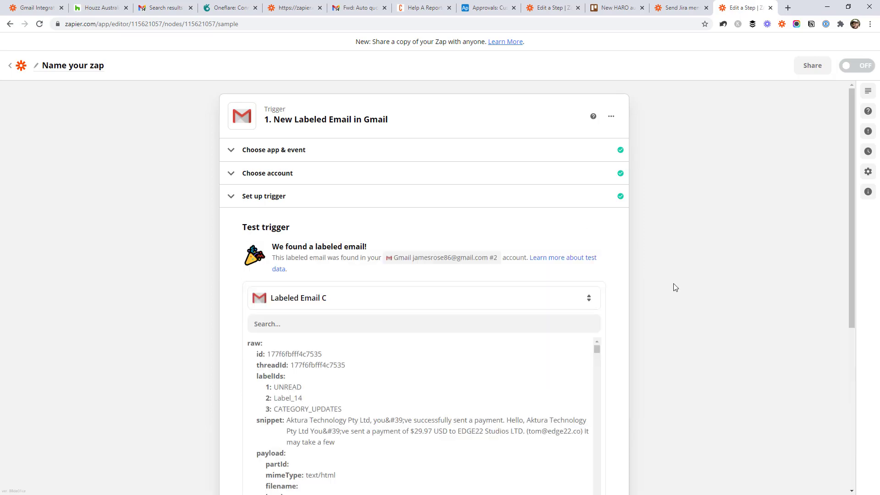
scroll(674, 289, down, 3)
scroll(601, 205, down, 5)
scroll(603, 207, up, 5)
click(572, 157)
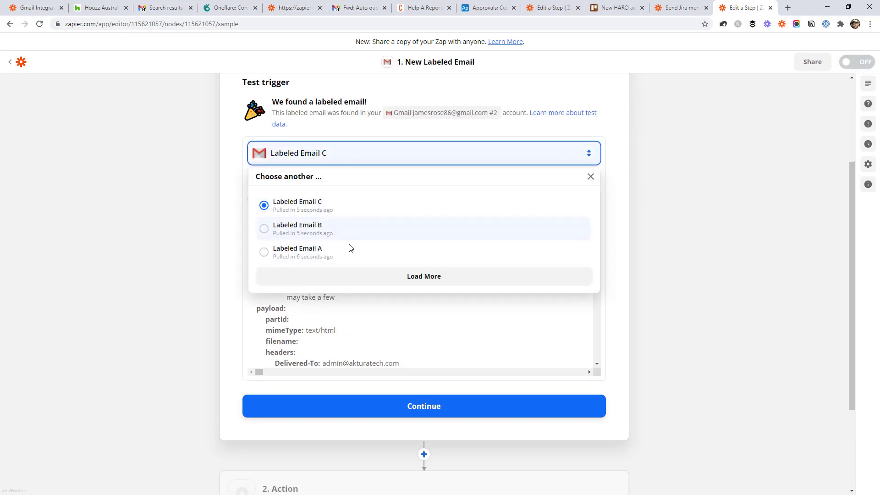
click(660, 245)
scroll(486, 277, down, 3)
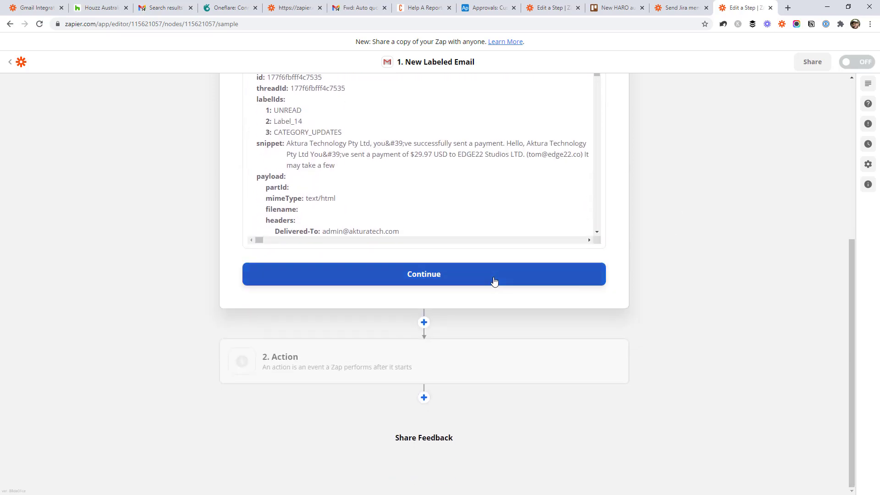
click(485, 275)
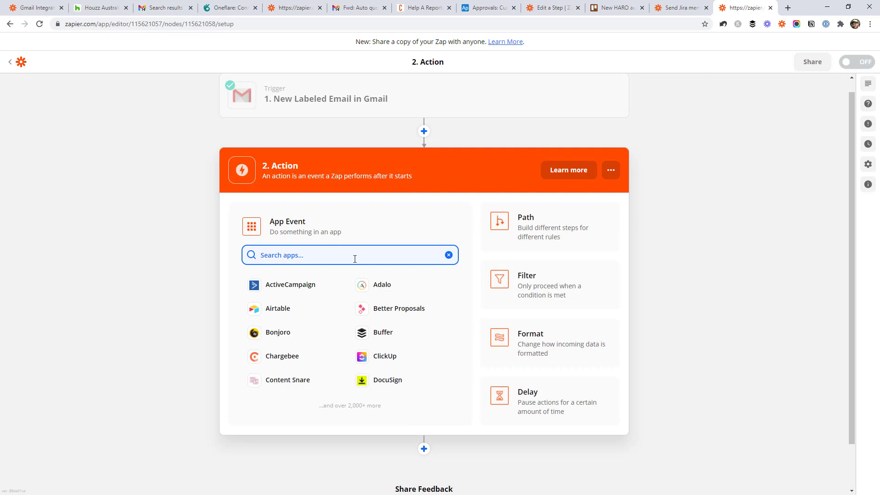
Make the action Google Drive's Create File from Text and confirm the Drive account
text(google dr)
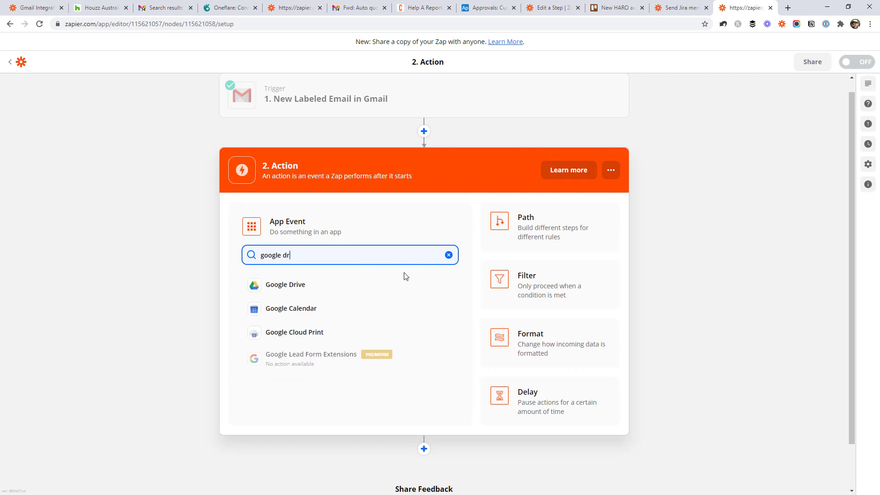
click(340, 286)
click(536, 298)
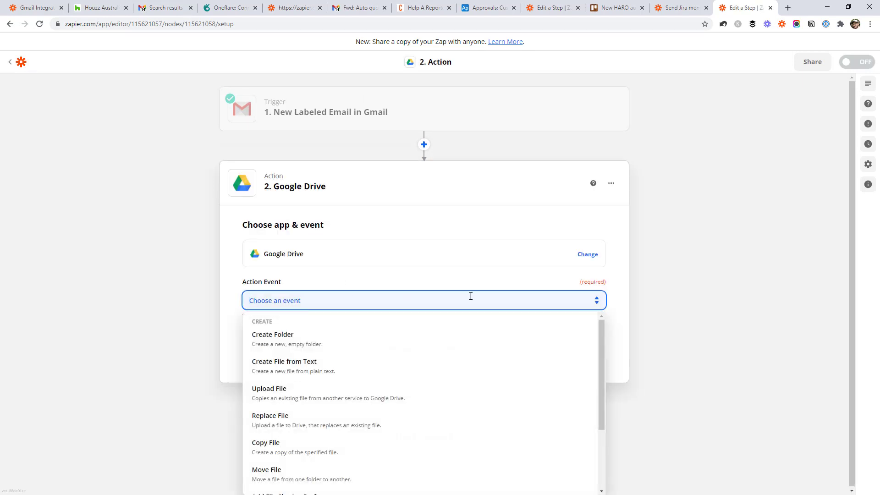
click(270, 393)
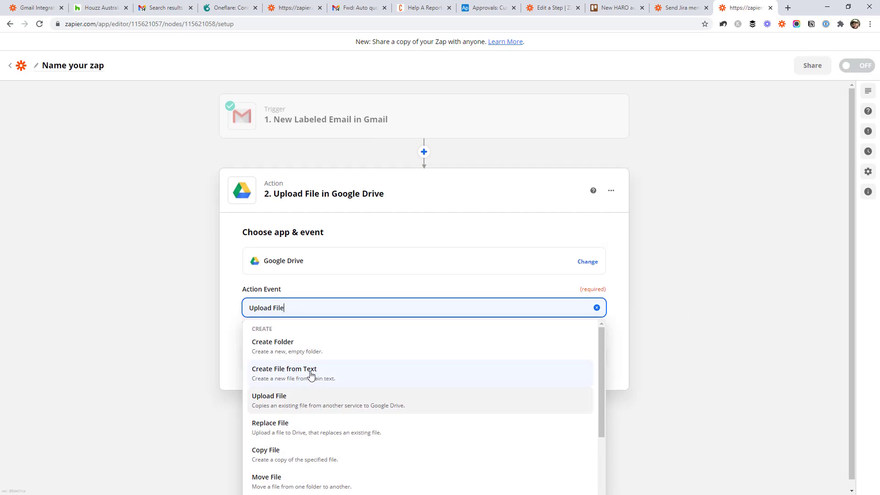
click(311, 375)
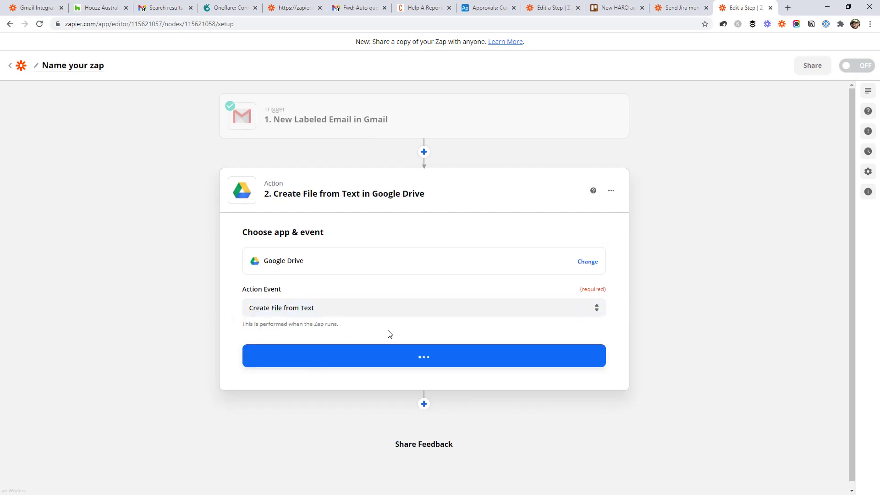
click(328, 309)
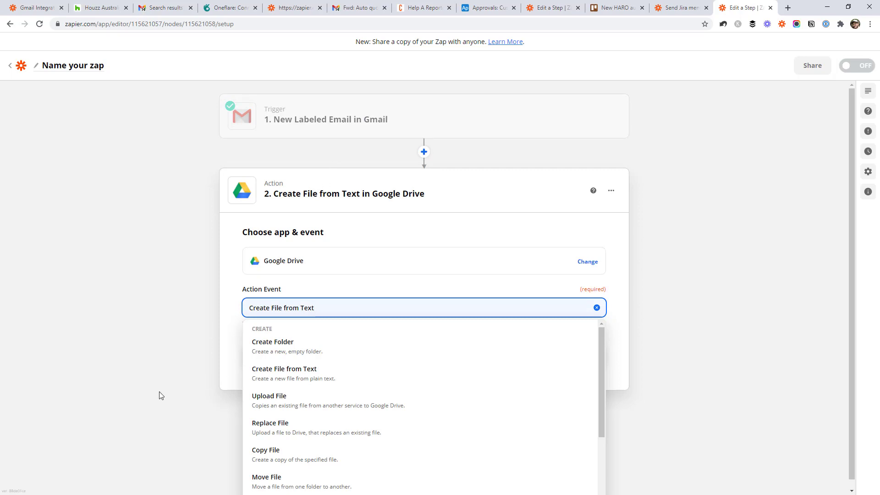
click(153, 335)
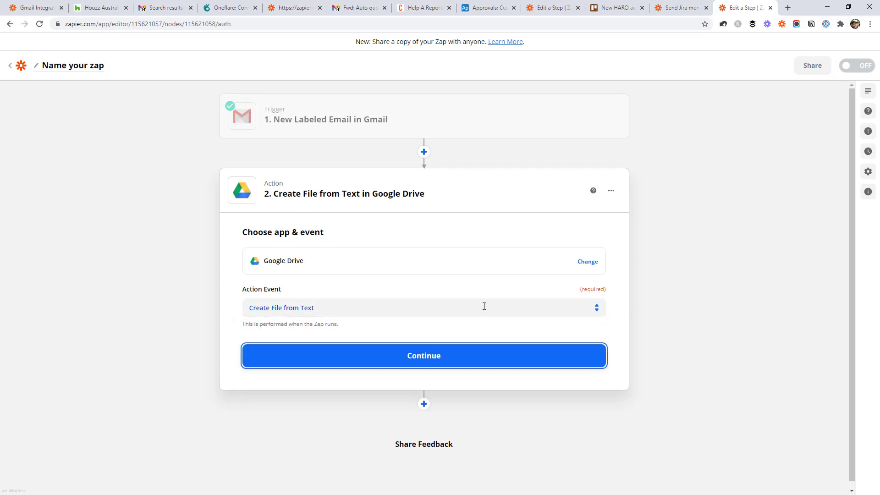
click(353, 363)
click(351, 330)
Map the Drive file's name to the email Subject and its content to Body Plain
scroll(373, 277, down, 2)
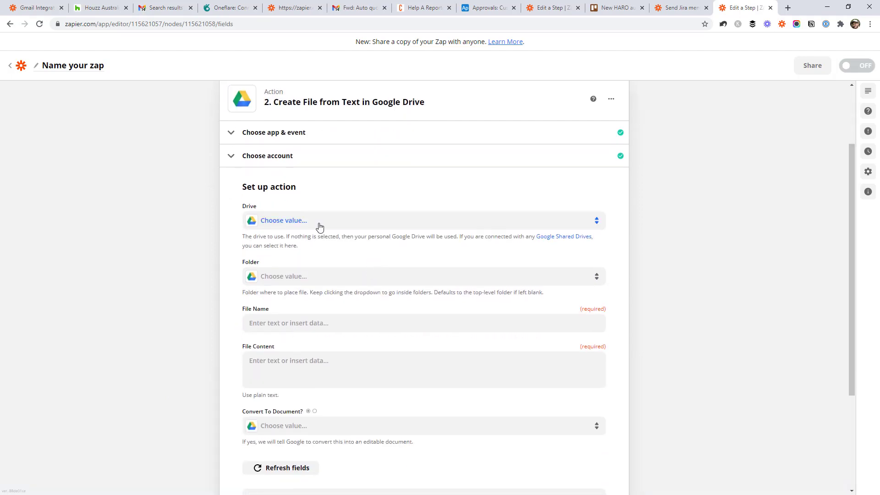
click(290, 322)
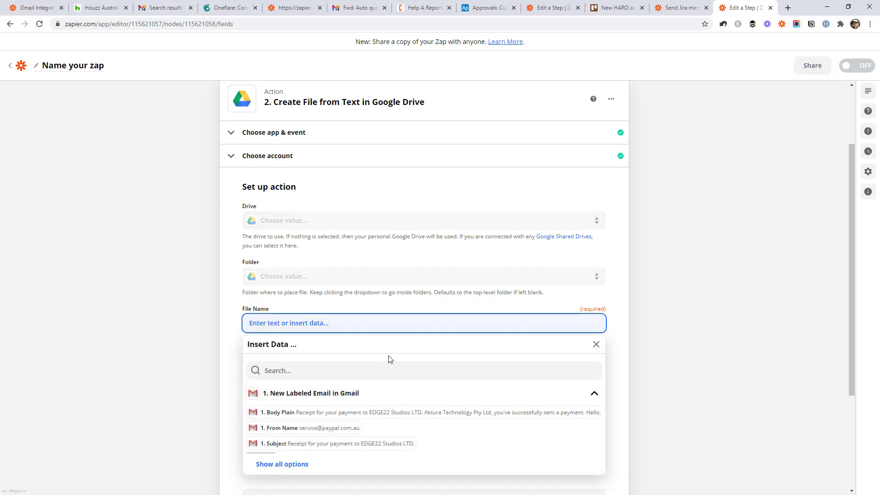
click(332, 444)
click(200, 330)
click(321, 366)
scroll(440, 381, down, 2)
click(423, 373)
click(779, 240)
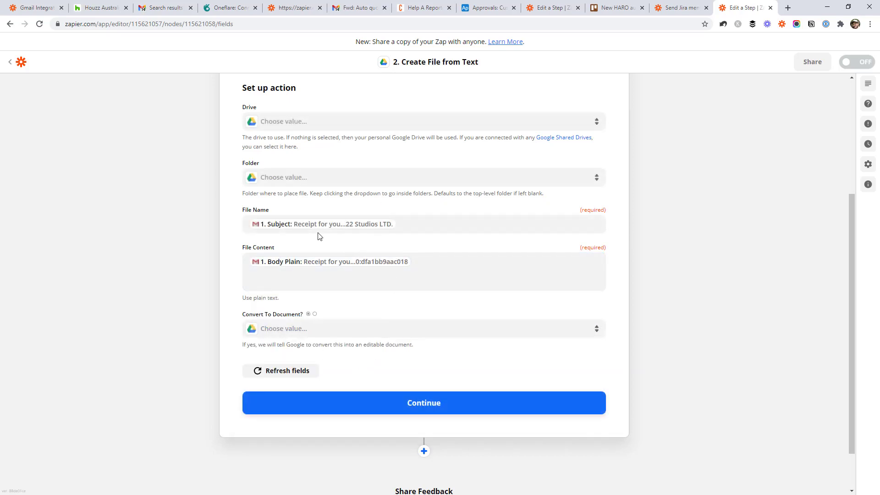
scroll(552, 175, up, 1)
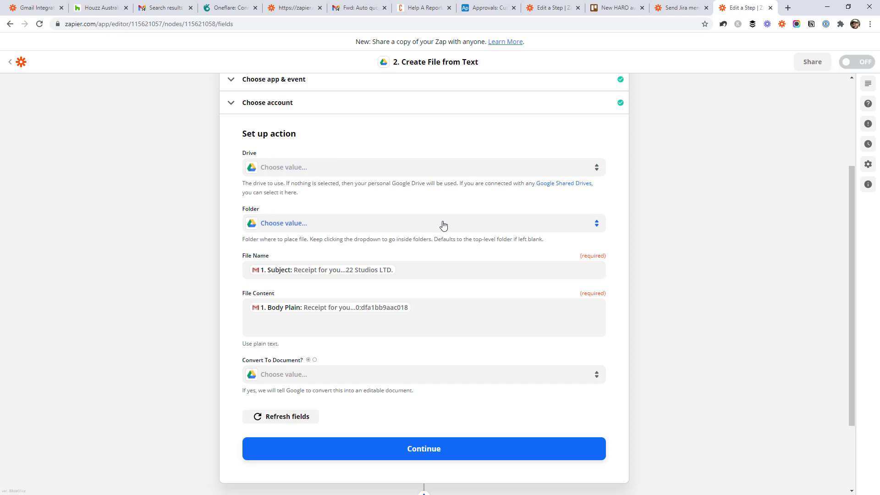
Review Gmail's 7 supported triggers and 6 actions, then return to the Email churned customers Zap
click(52, 4)
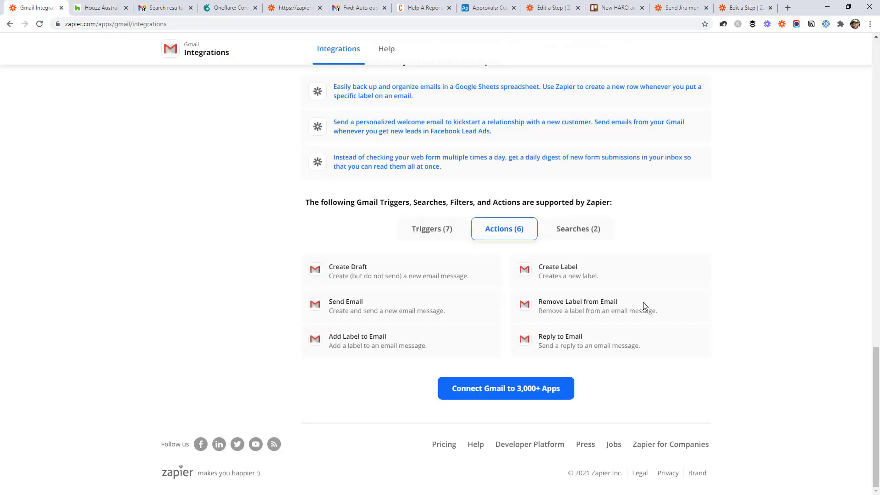
click(427, 238)
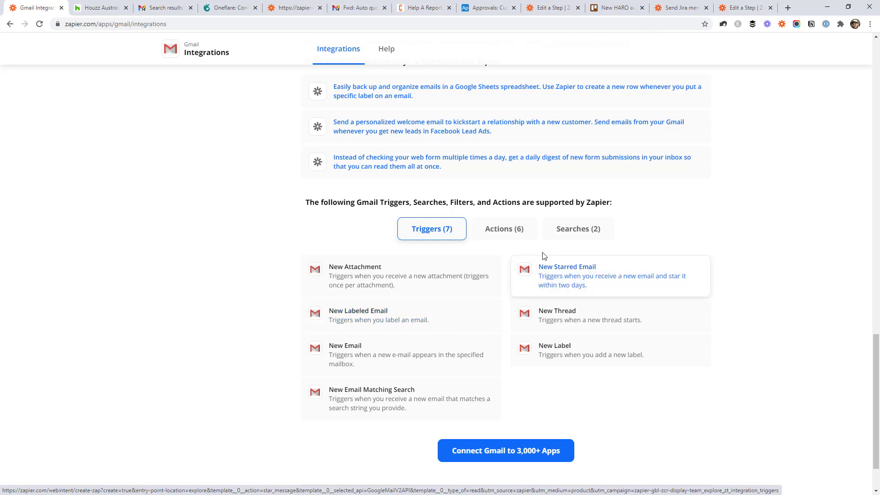
click(525, 234)
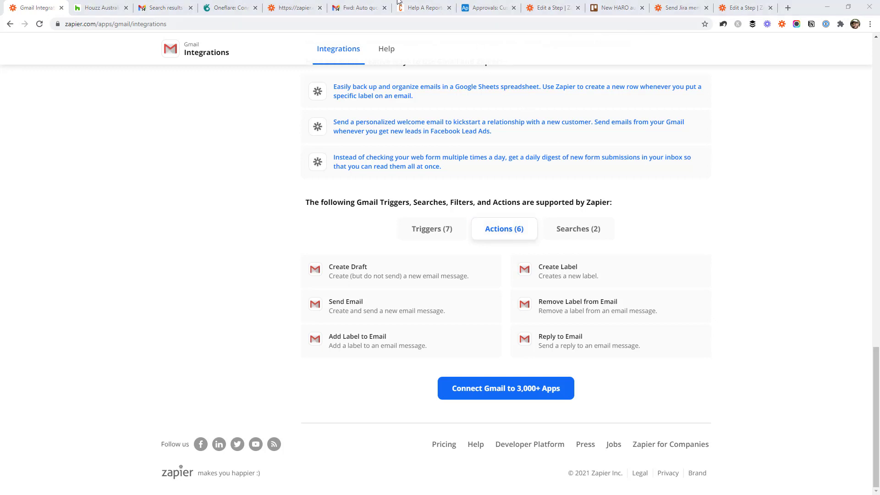
click(298, 7)
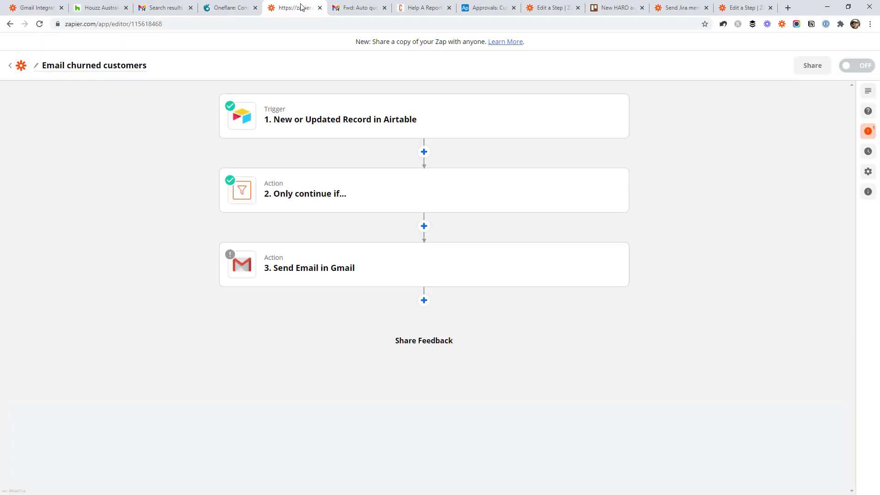
Check the Airtable Customer Interviews records and view the trigger's base, table and timestamp settings
click(487, 7)
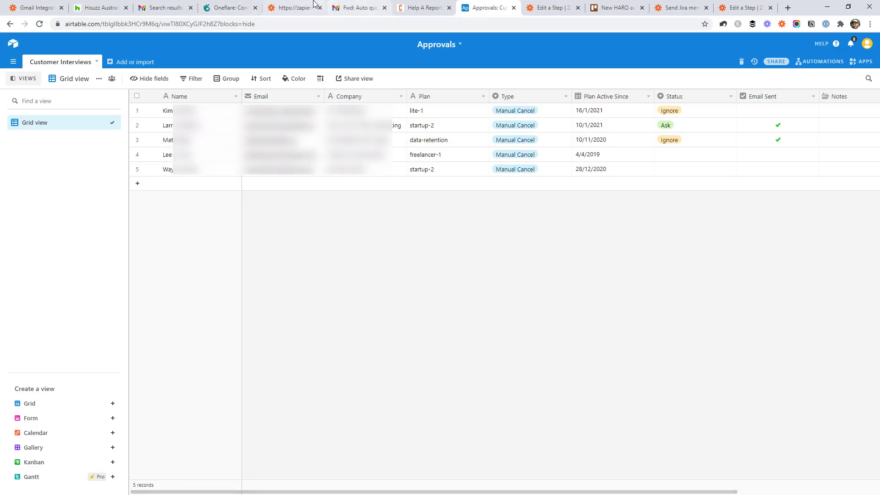
click(294, 8)
click(384, 133)
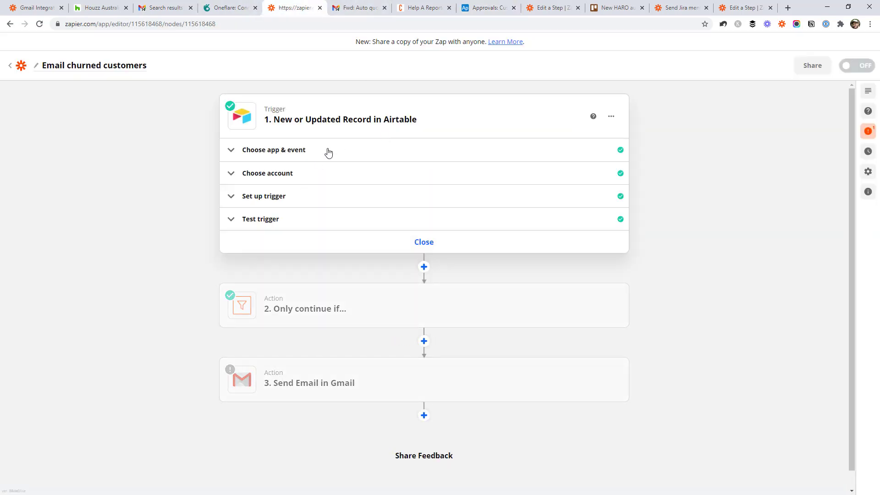
click(308, 194)
Show the filter step's conditions: Status exactly matches Ask, Email Sent not true
scroll(517, 209, down, 1)
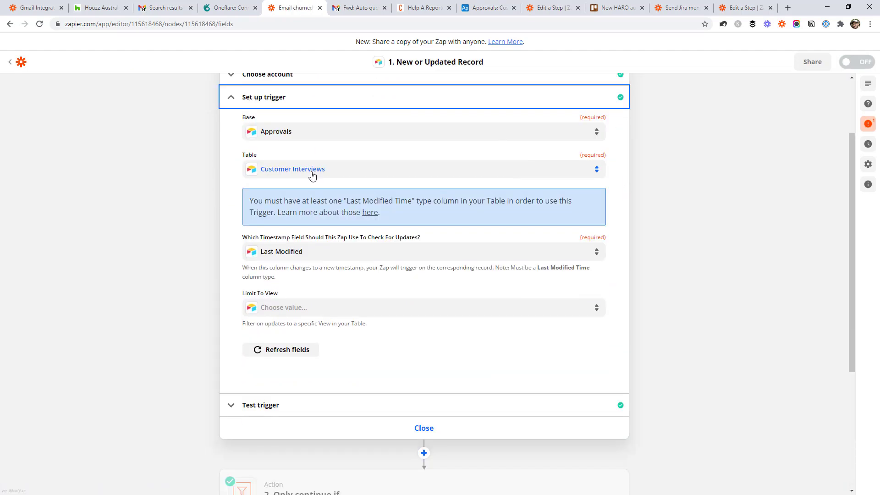
scroll(186, 170, down, 5)
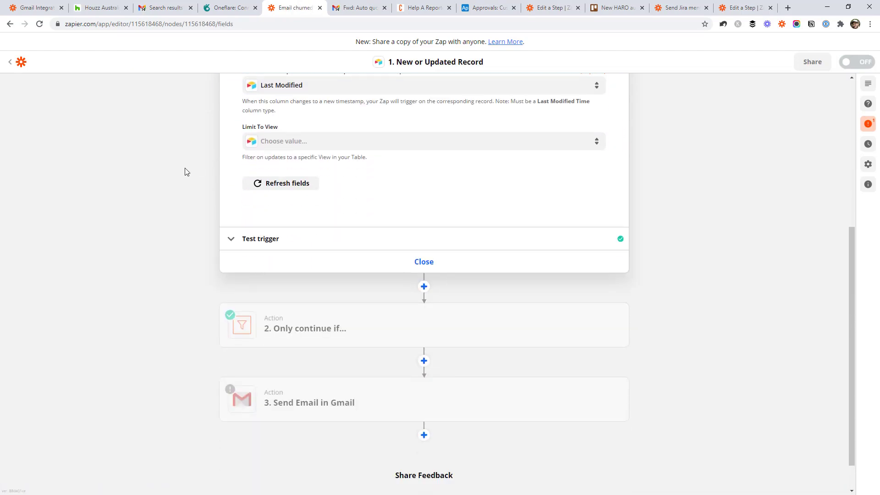
click(310, 290)
click(292, 241)
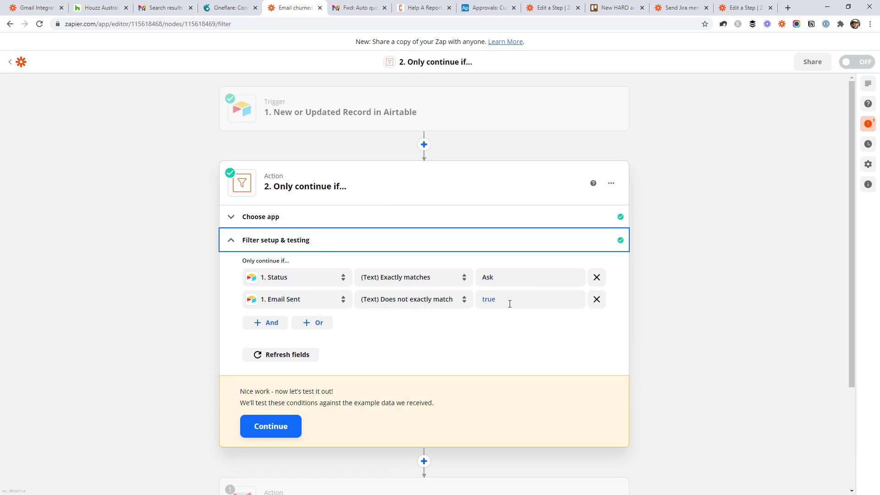
Compare Airtable Status and Email Sent values, test the filter, and open the Gmail Send Email step
click(500, 5)
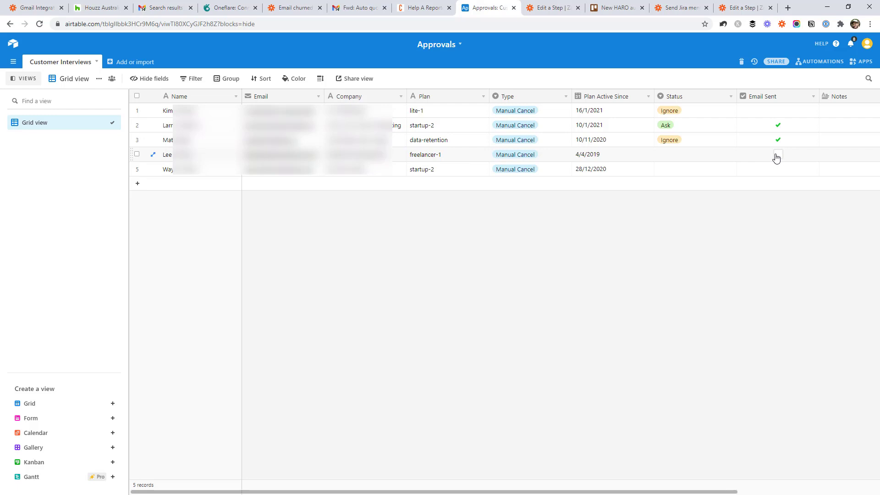
click(293, 7)
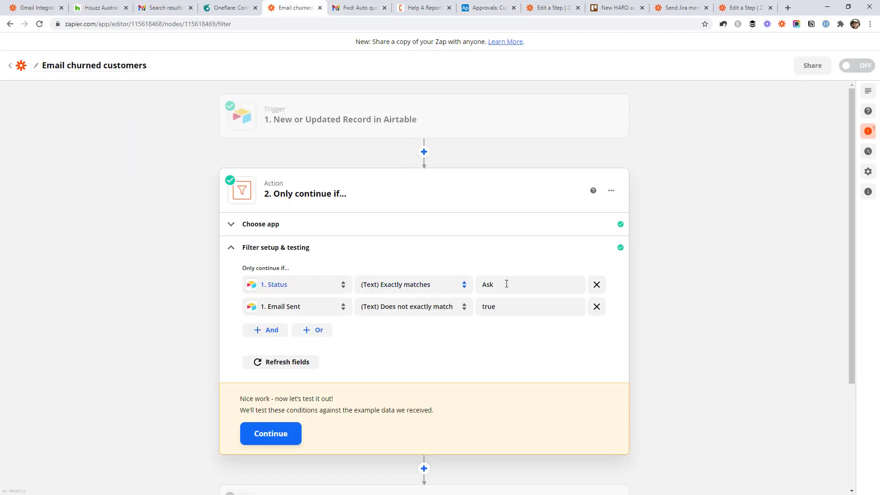
scroll(552, 282, down, 1)
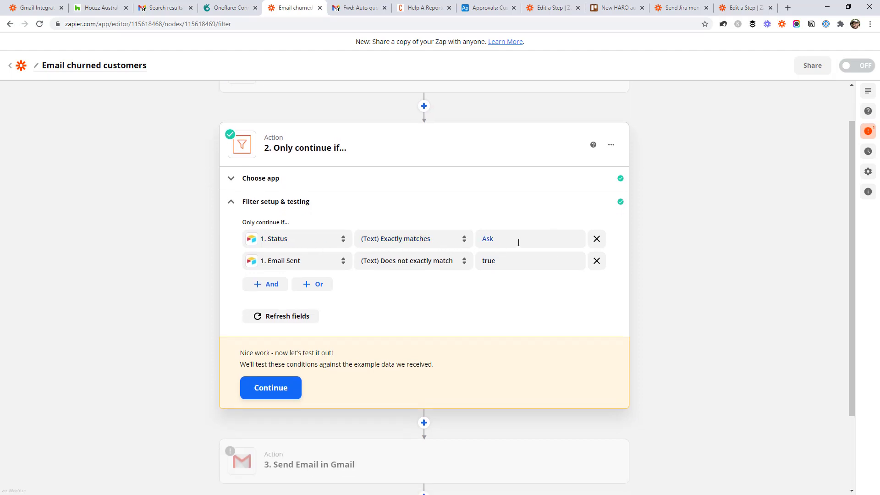
scroll(524, 263, down, 1)
click(292, 343)
scroll(348, 344, down, 3)
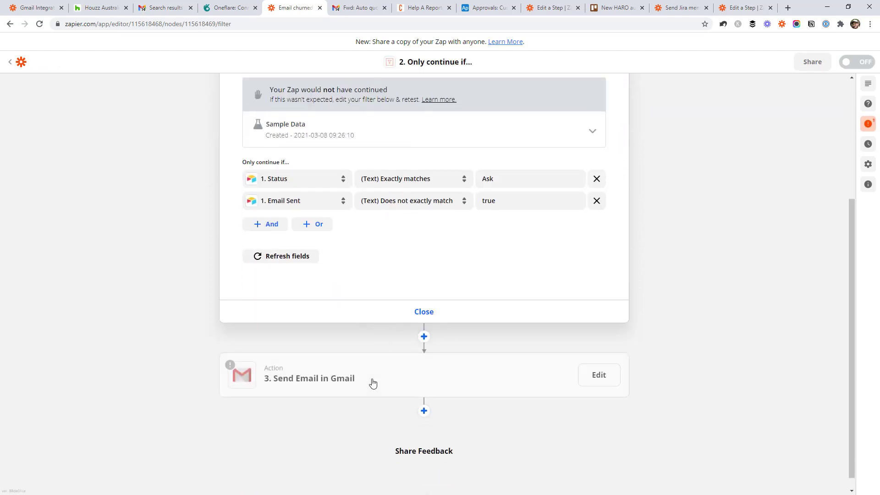
click(370, 382)
Confirm the Gmail app, Send Email event and the sending Gmail account
click(275, 167)
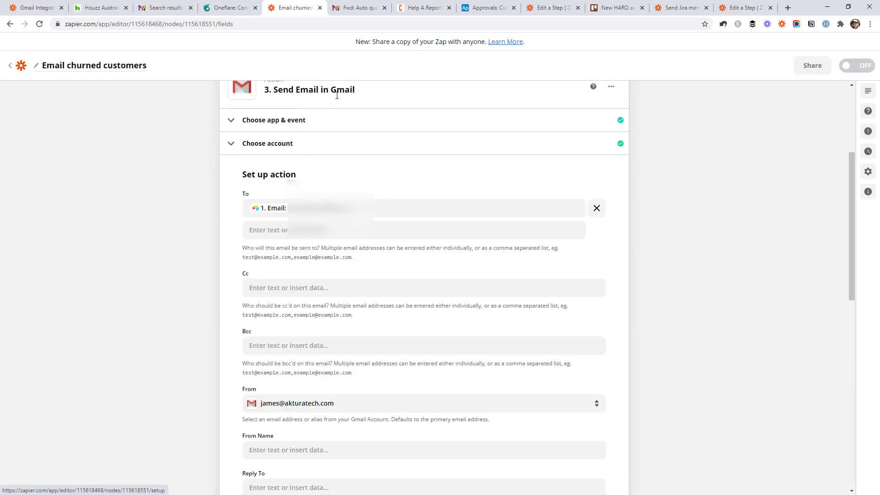
click(303, 119)
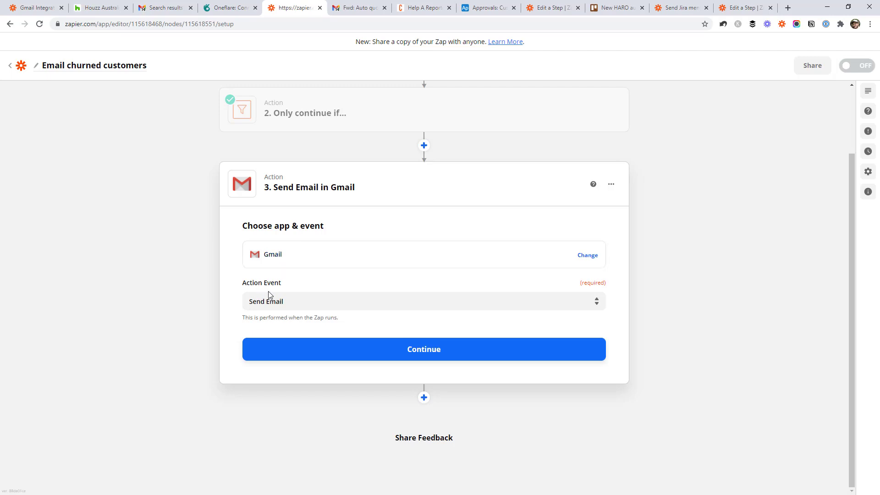
click(305, 355)
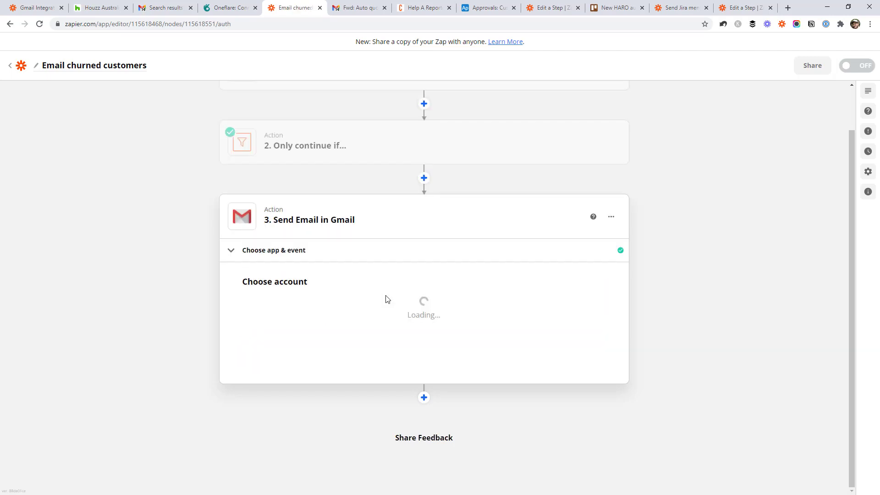
click(304, 350)
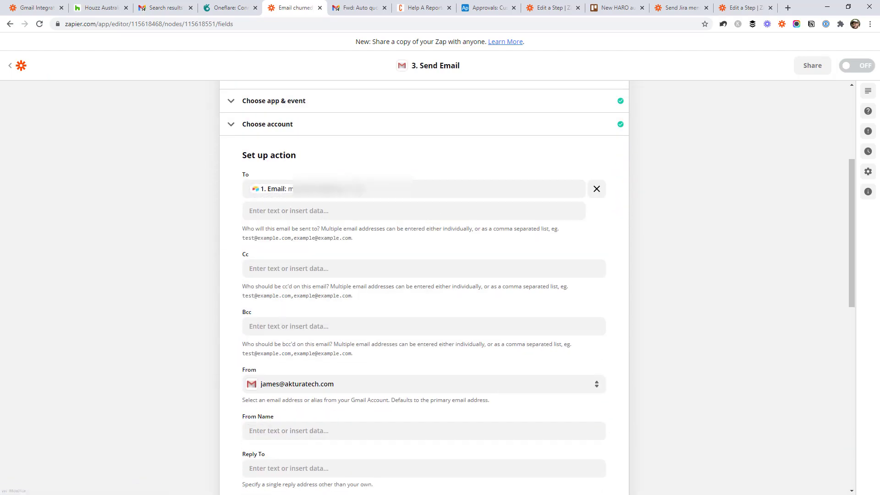
Review the To field's Airtable Email mapping and the From address options, leaving both unchanged
click(321, 210)
click(337, 259)
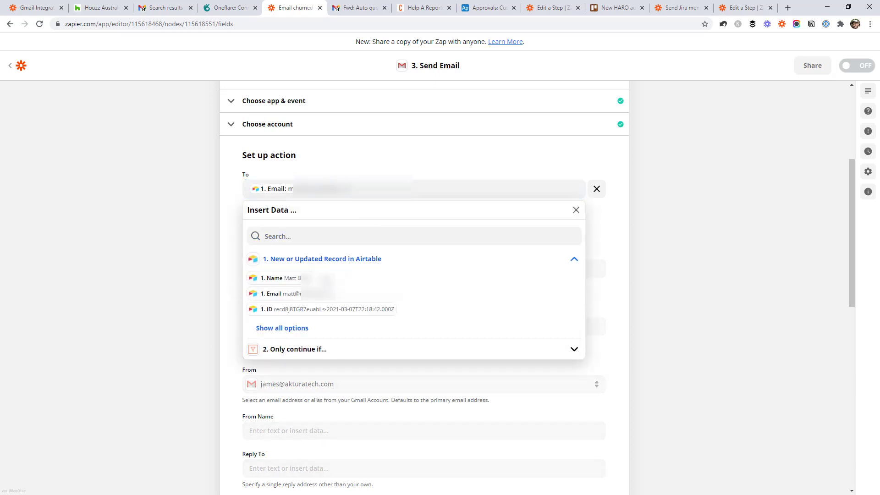
click(733, 278)
scroll(492, 230, down, 2)
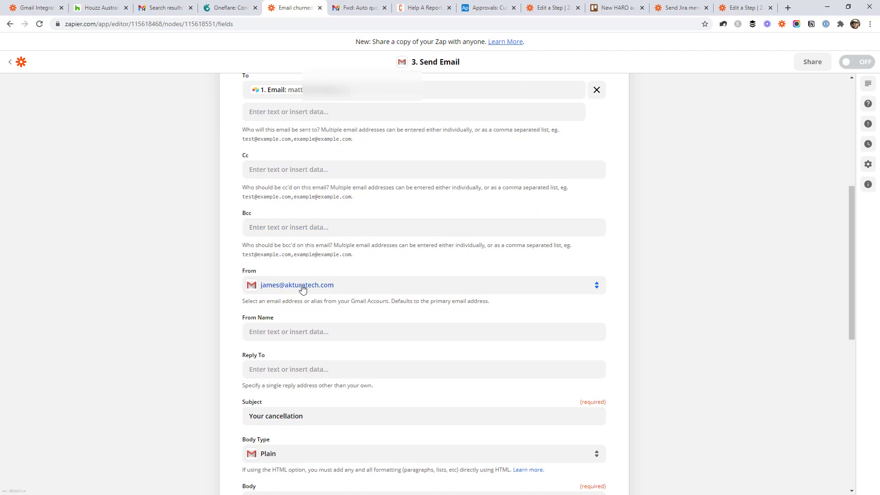
click(303, 285)
click(674, 285)
scroll(648, 295, down, 5)
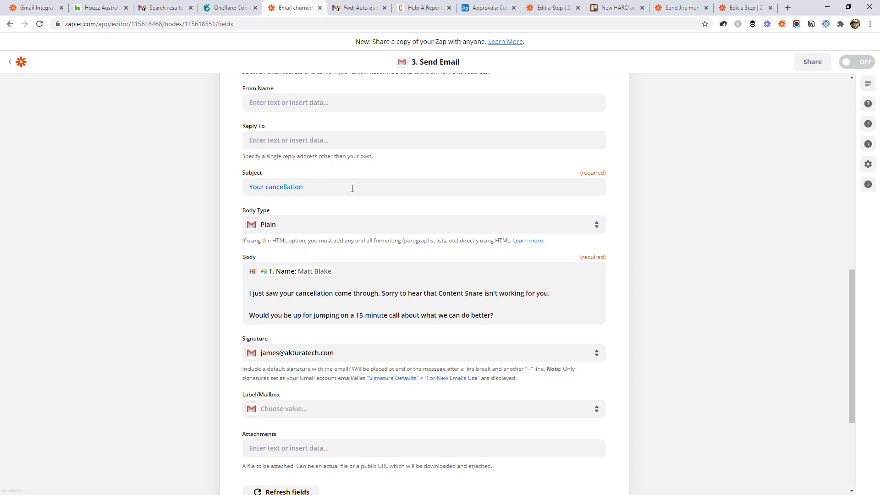
scroll(264, 197, down, 1)
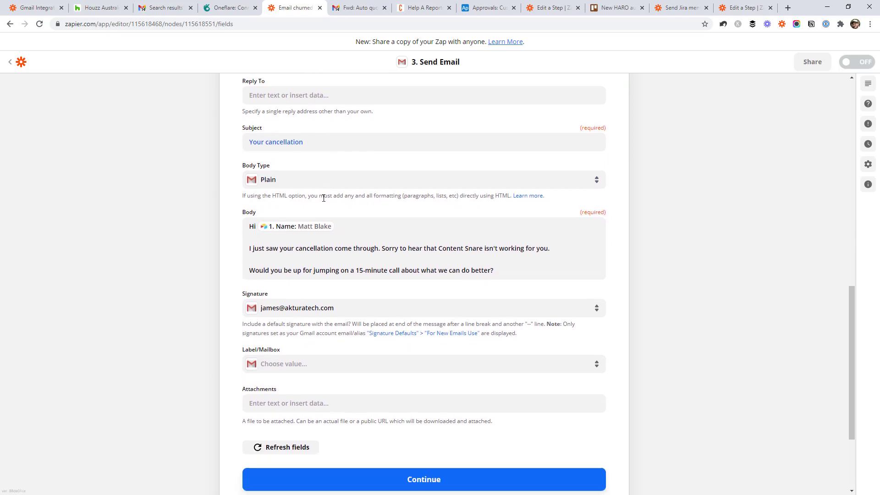
Check the body's available Airtable fields and finish the Send Email setup to reach the test preview
click(356, 224)
click(353, 340)
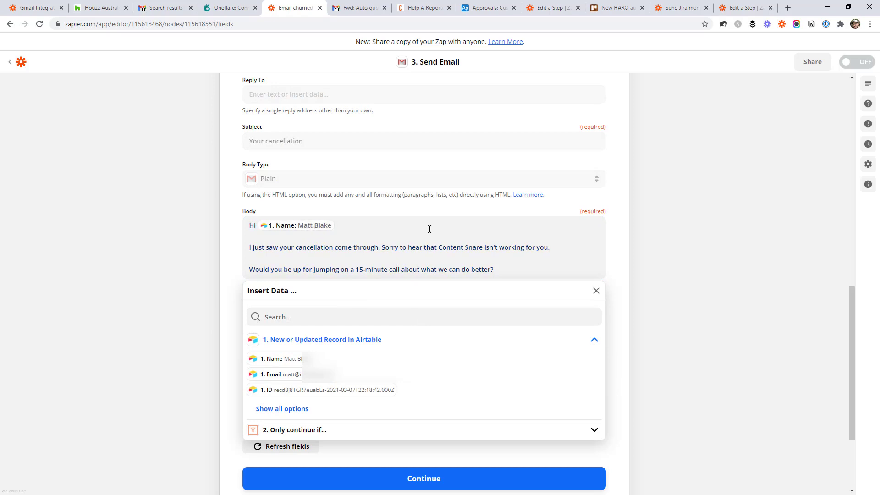
click(669, 254)
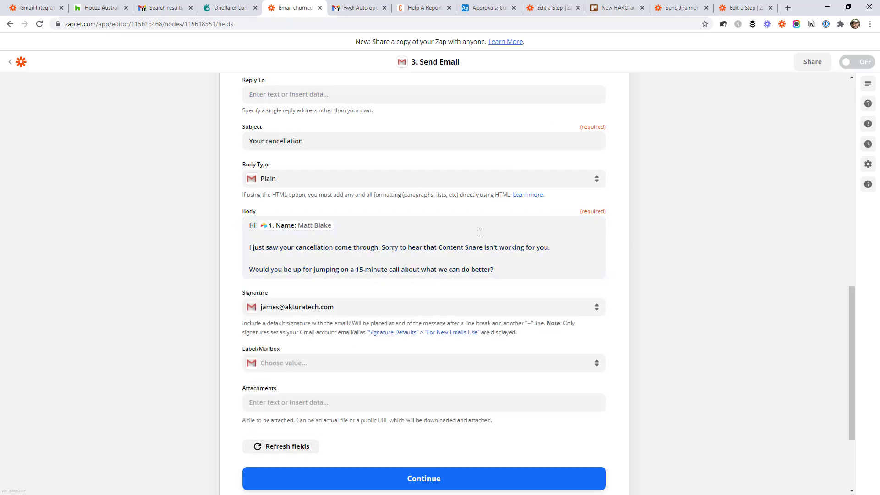
click(500, 270)
click(719, 274)
scroll(548, 347, down, 1)
click(497, 436)
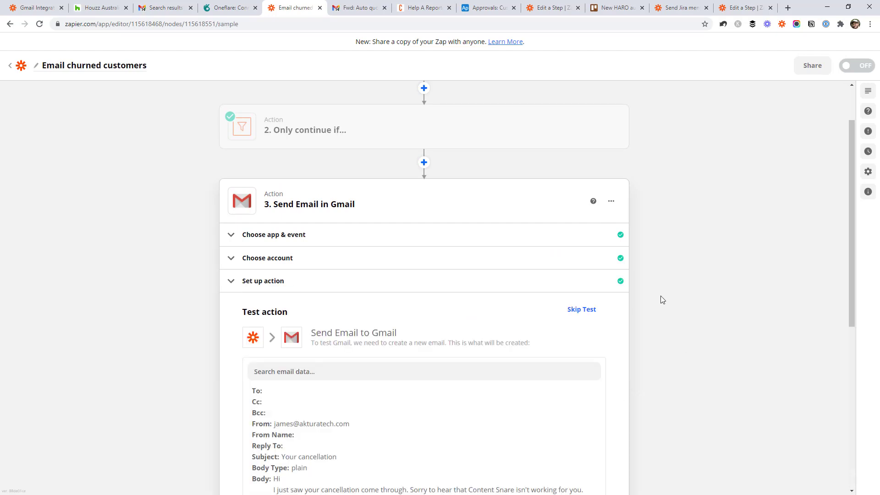
Look at the Airtable Approvals records, where Email Sent is ticked only for records 2 and 3
click(487, 9)
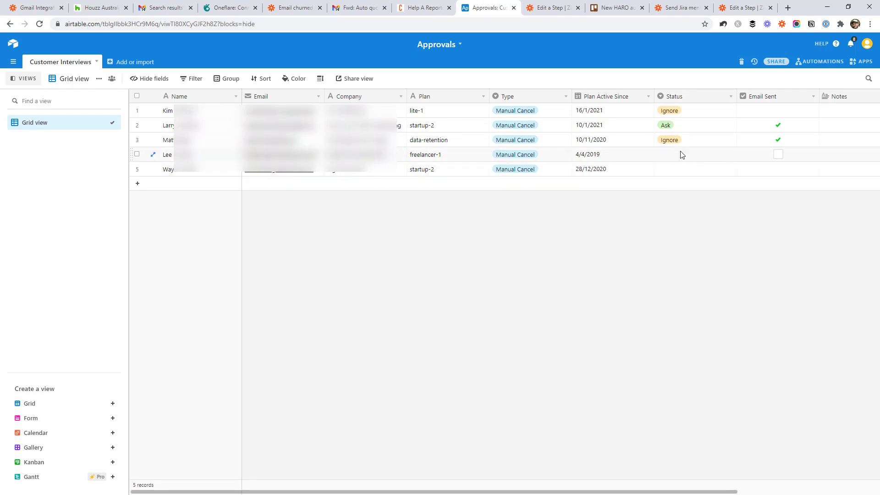
click(293, 7)
scroll(473, 256, down, 6)
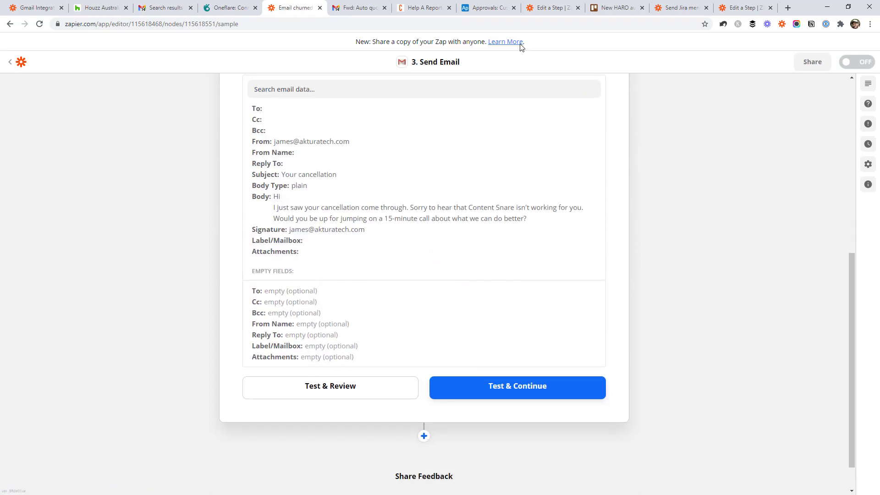
click(500, 7)
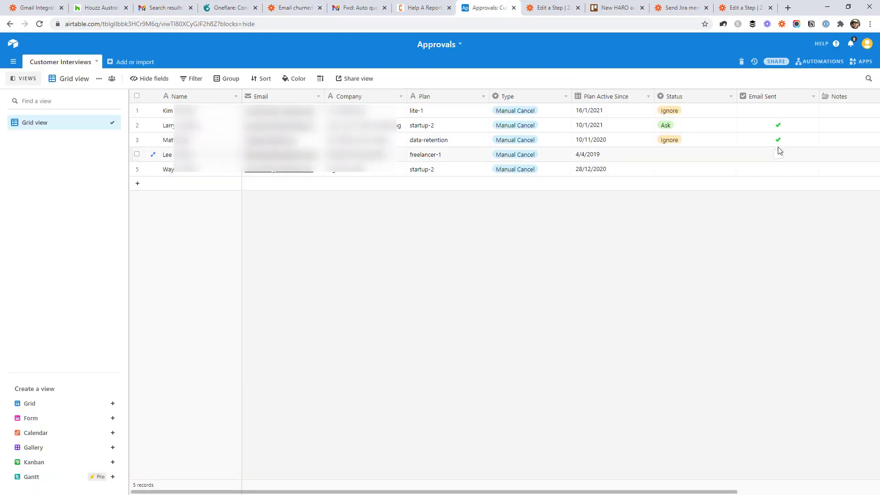